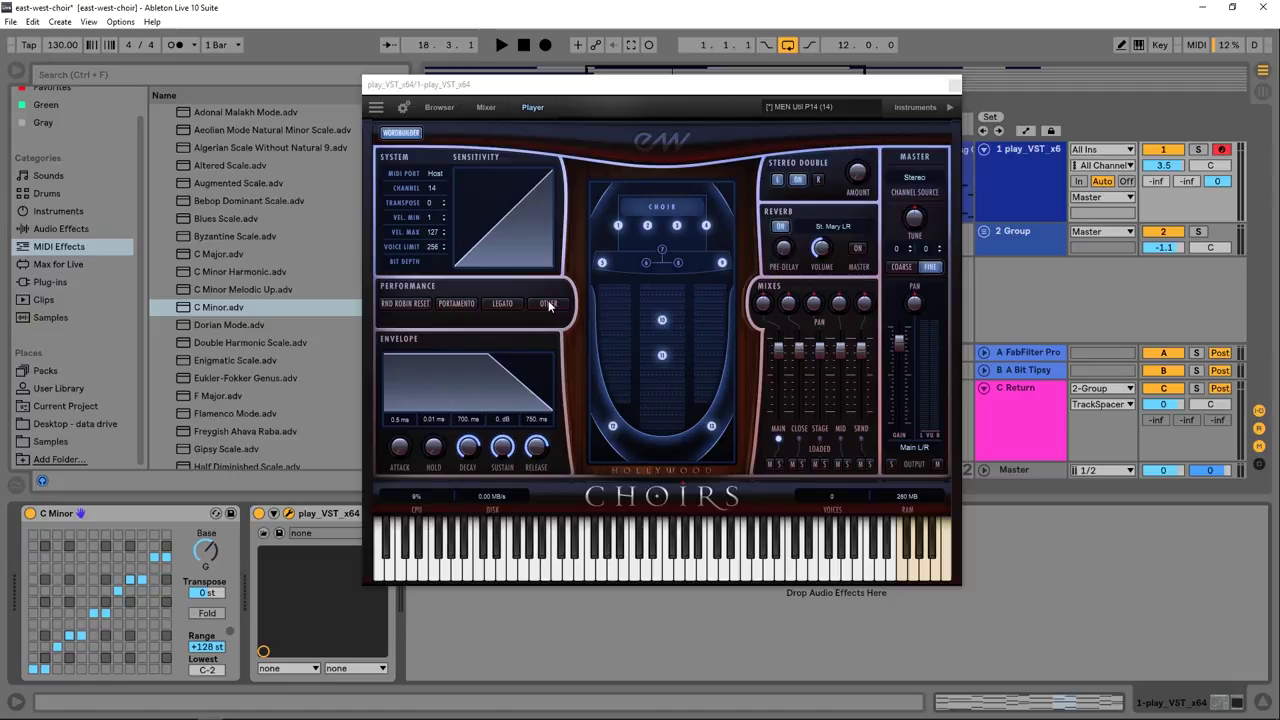
In English WordBuilder mode, replace the sample text with 'My name is' plus a first name, minus its last letter
left_click(410, 135)
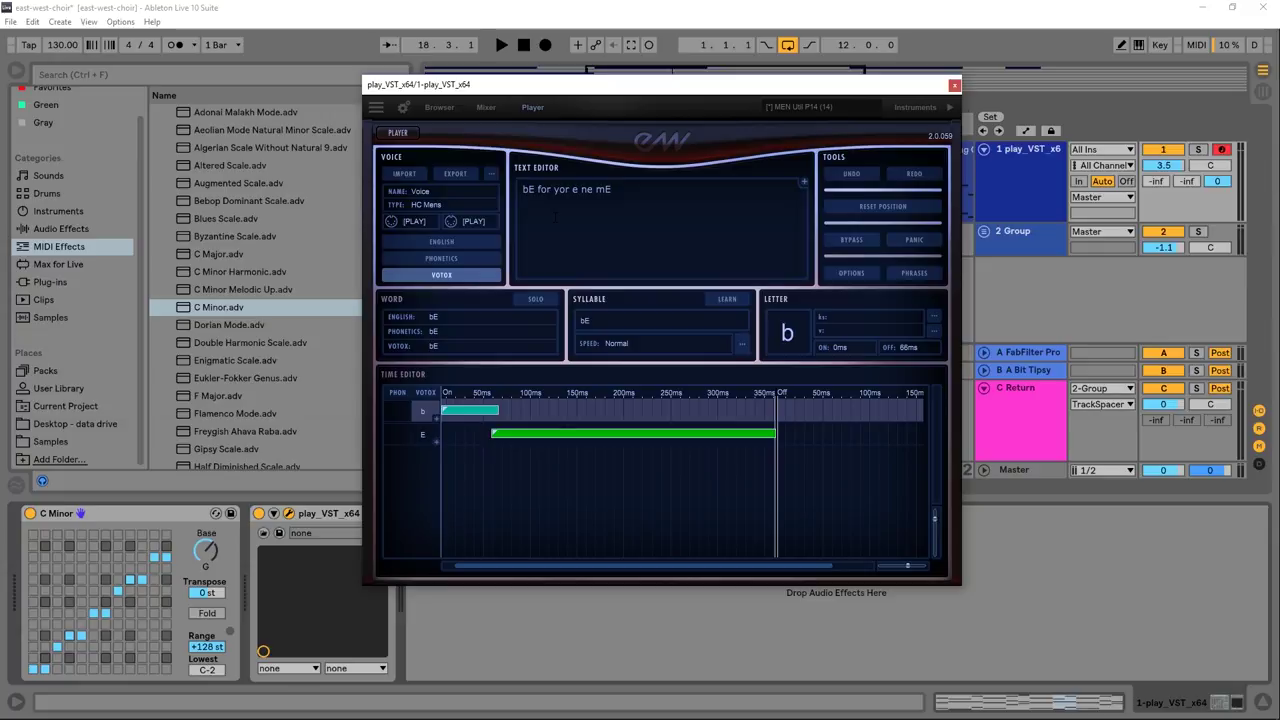
left_click(428, 245)
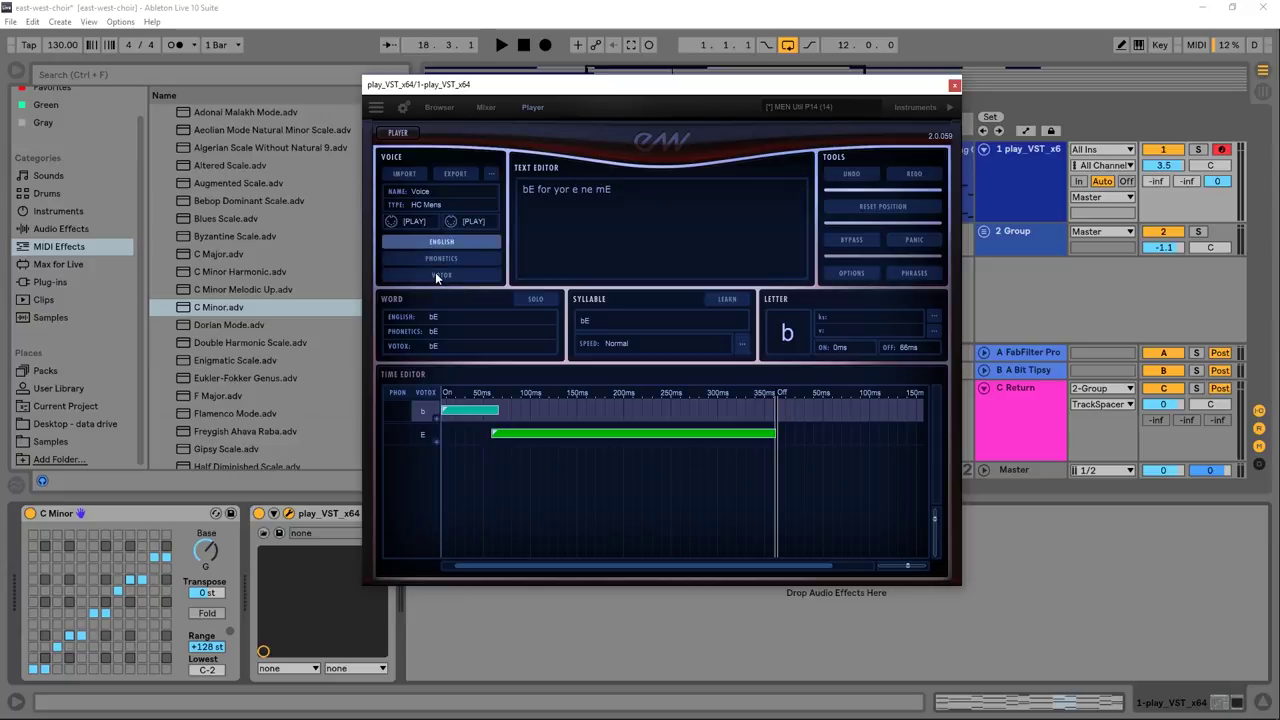
key("ctrl+a")
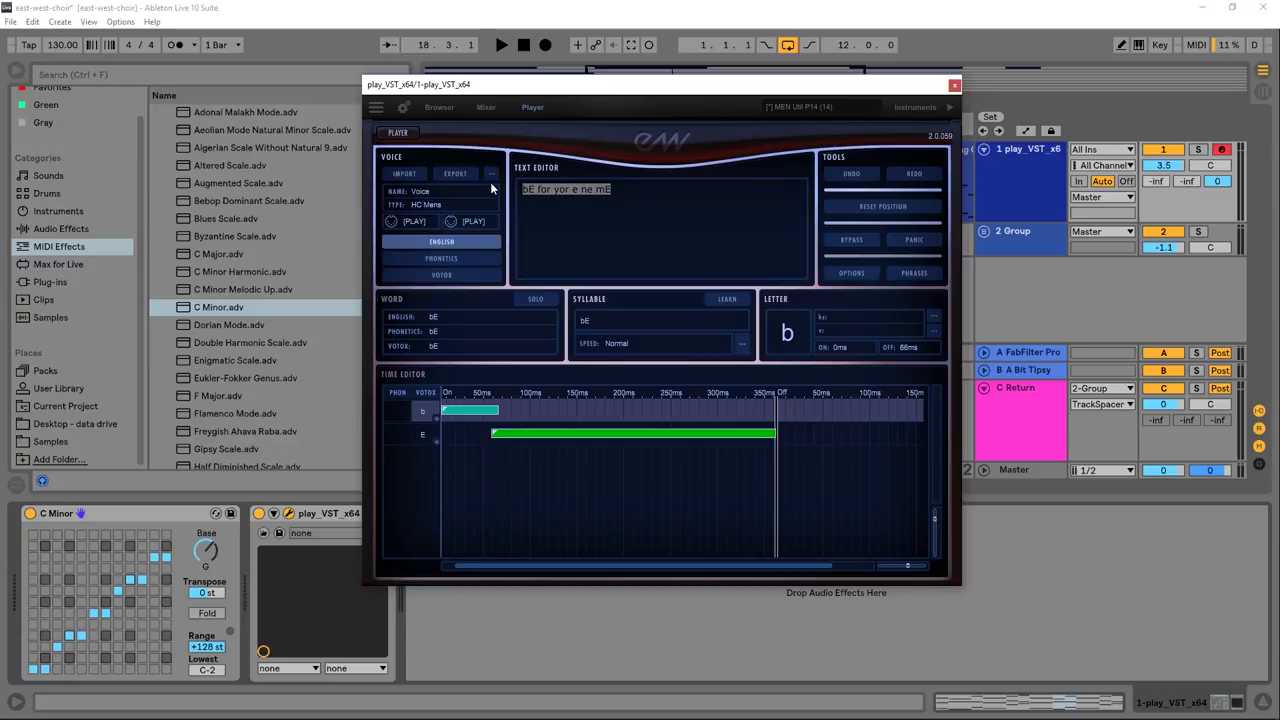
type("My name ")
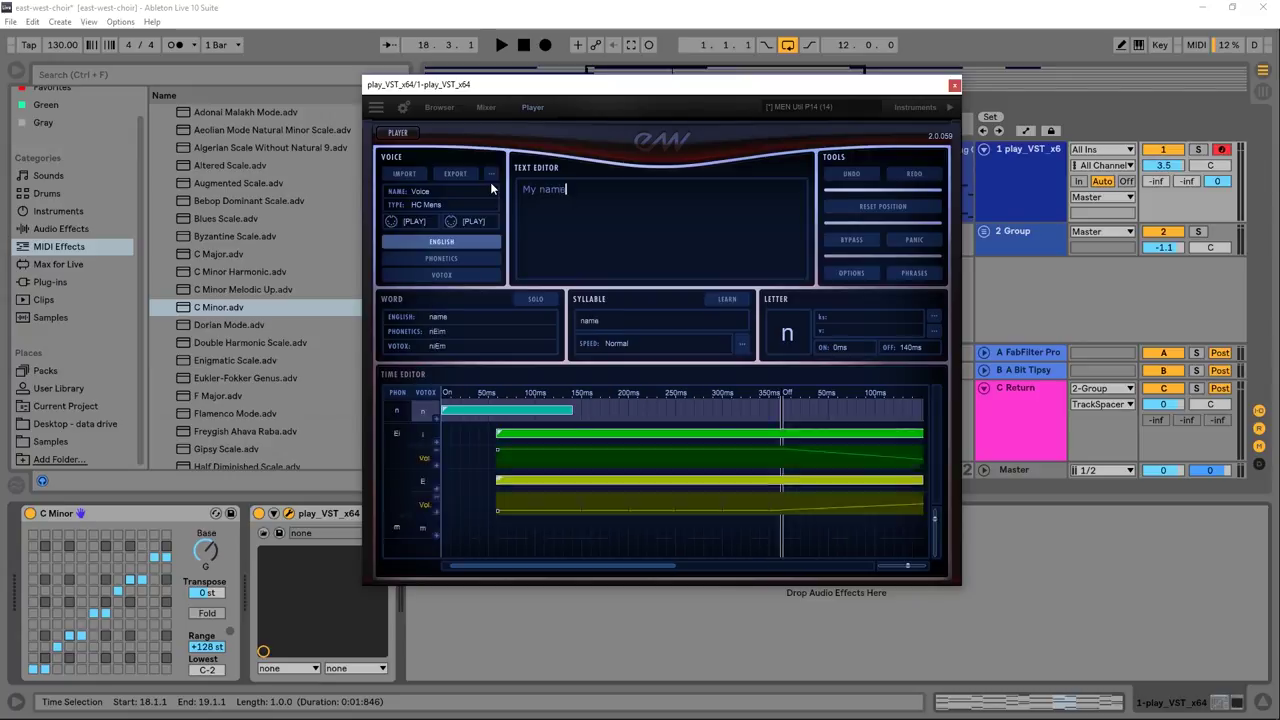
type("is joshu")
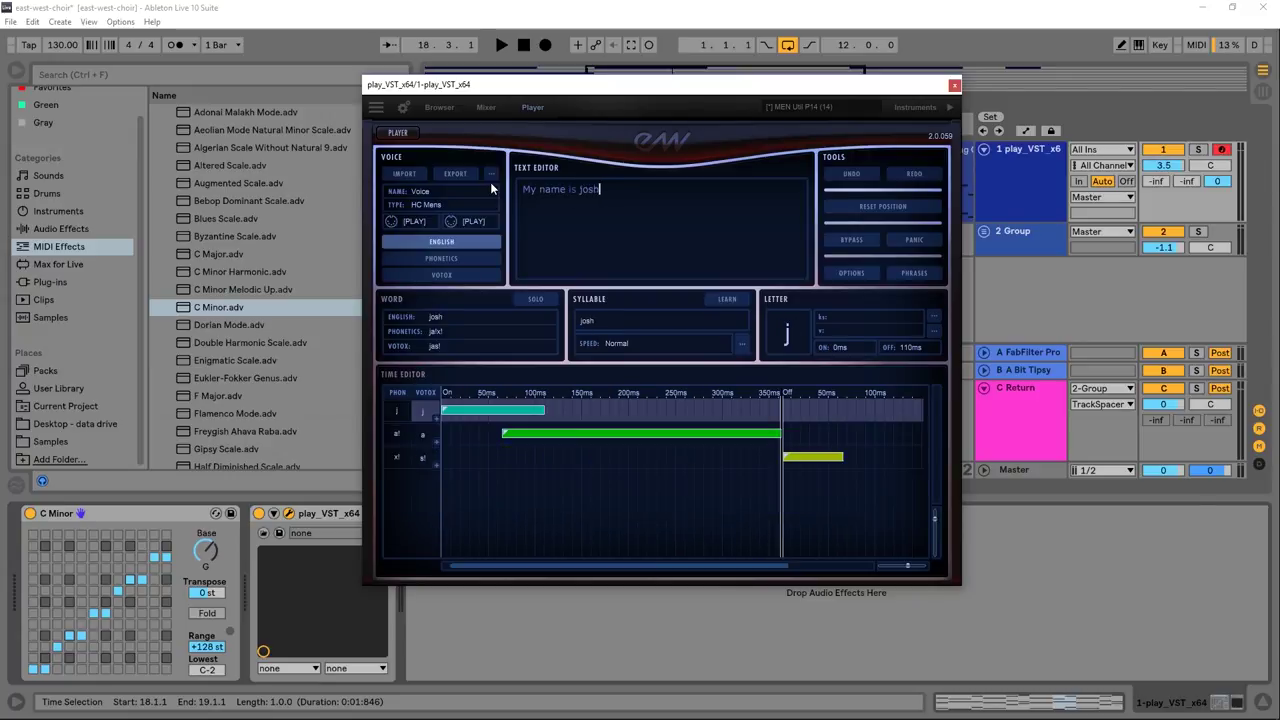
type("a")
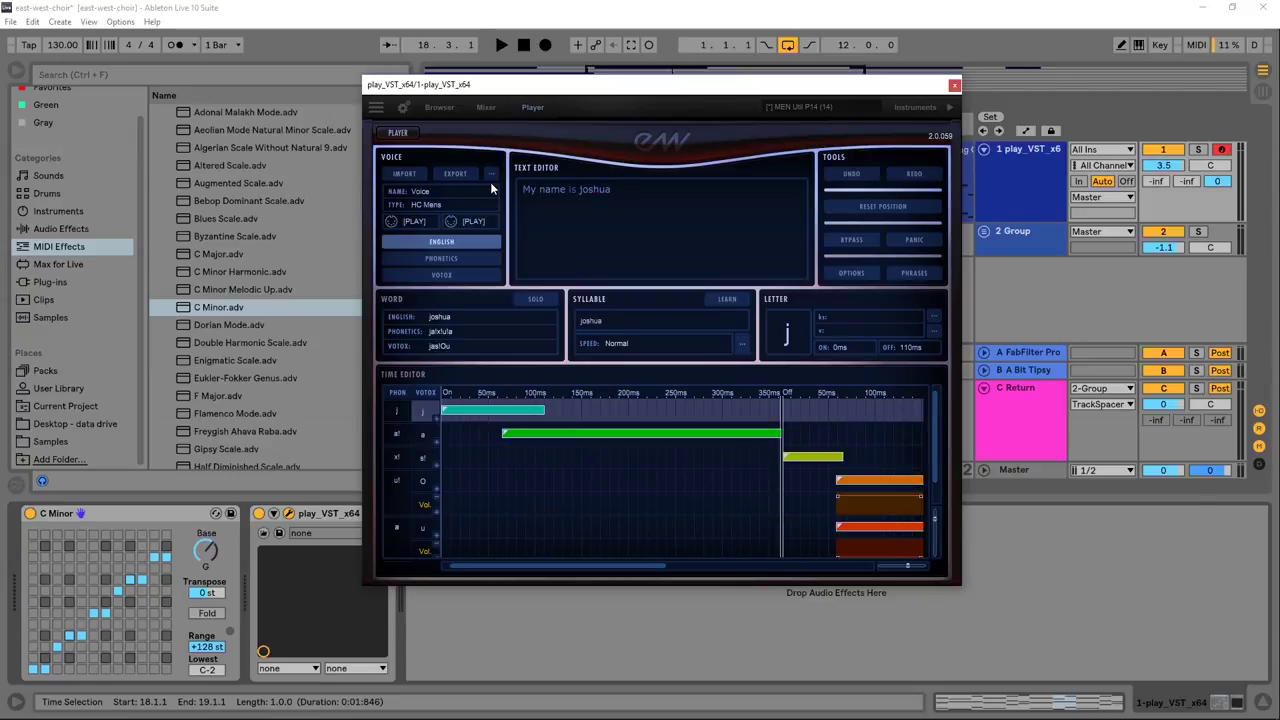
key("BackSpace")
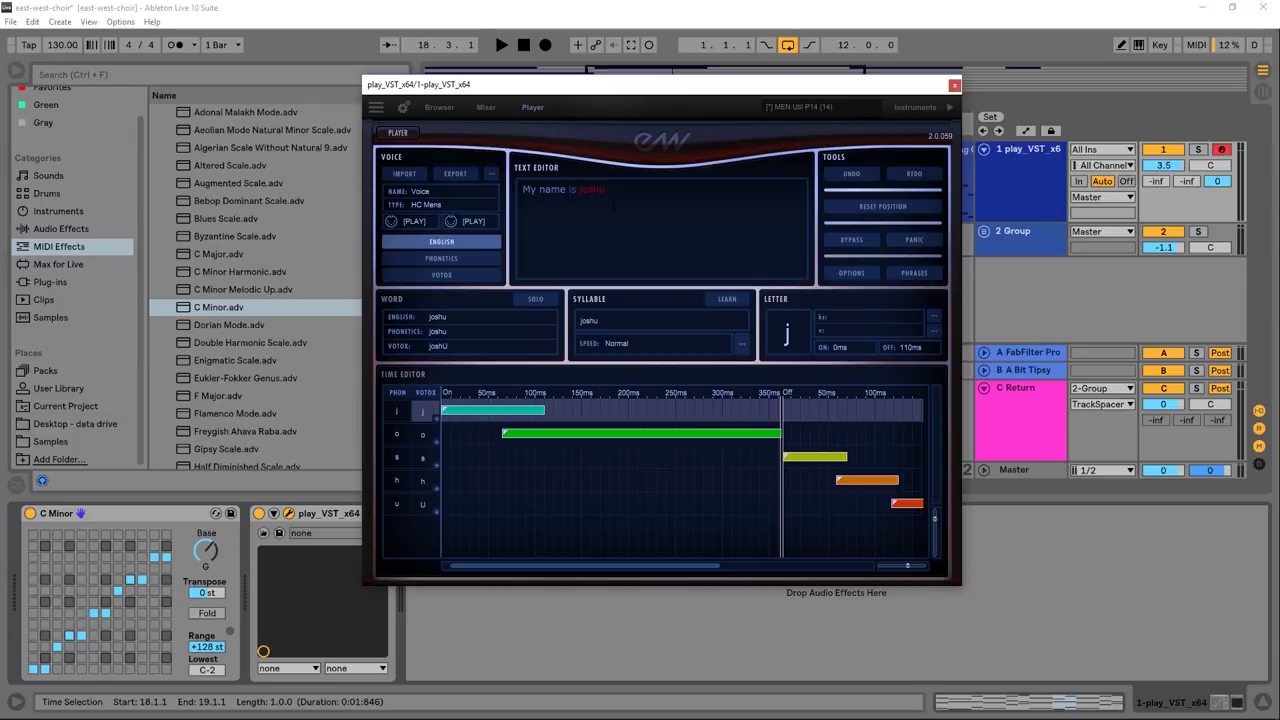
Add the name's missing final letter so every phoneme of the sentence gets its own timing bar
type("a")
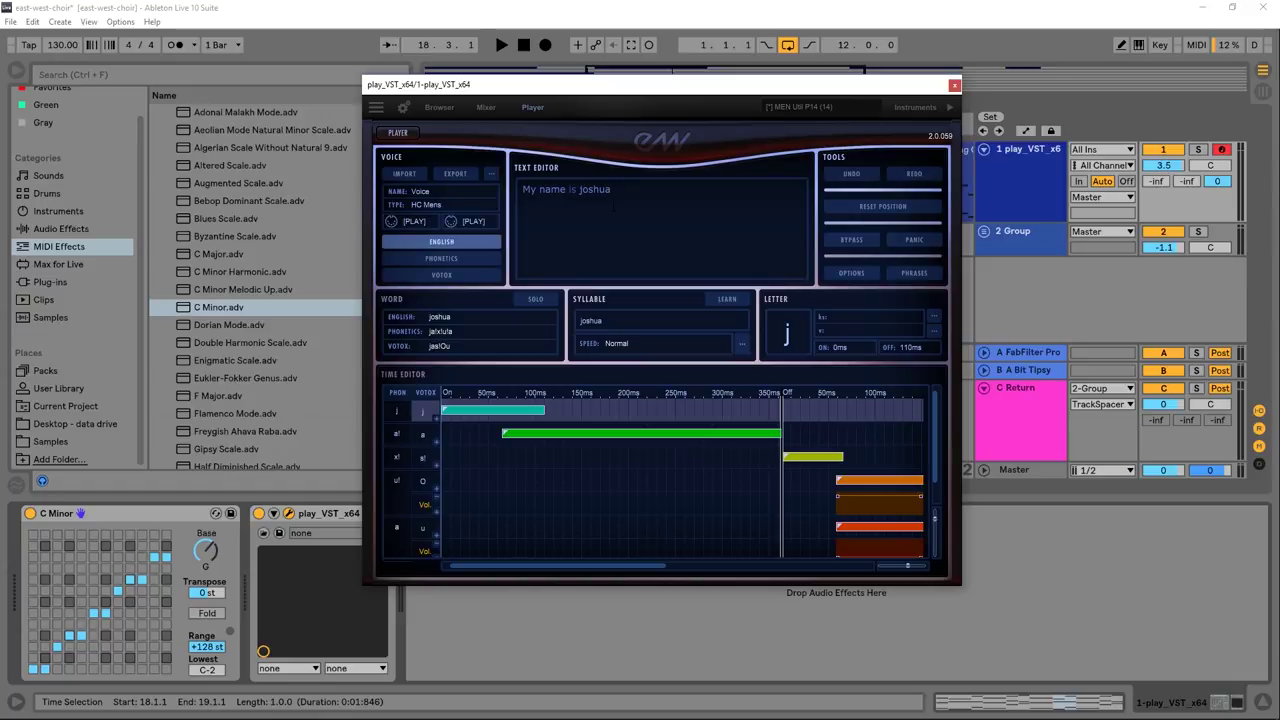
Show the phrase in Votox, replace the name's '!' with 'h' and end it with 'Ooo aa'
left_click(441, 274)
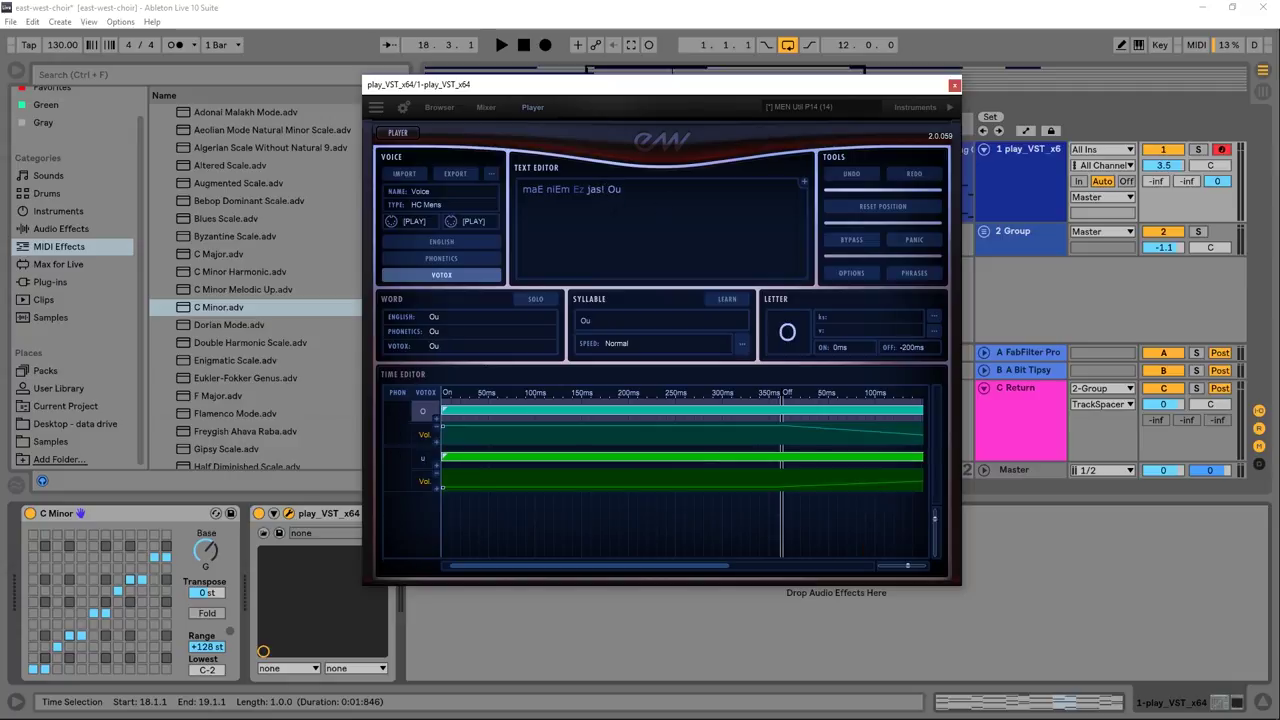
key("Left")
key("BackSpace")
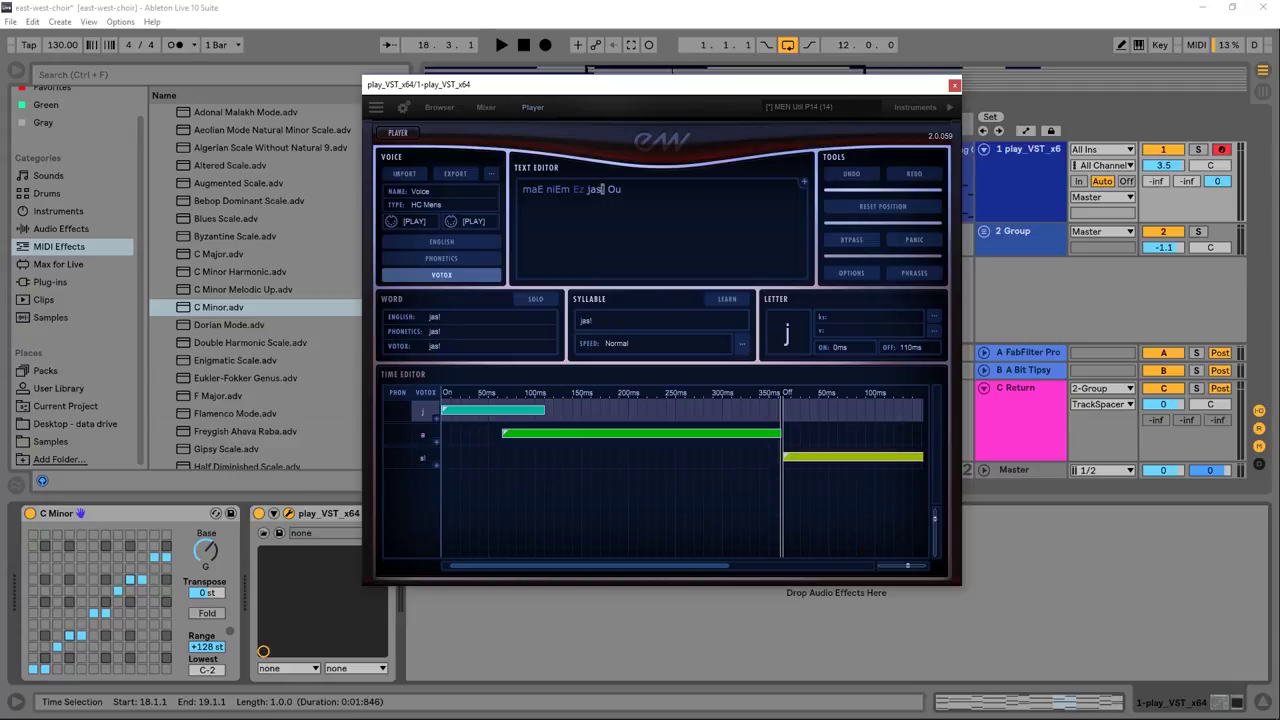
type("h")
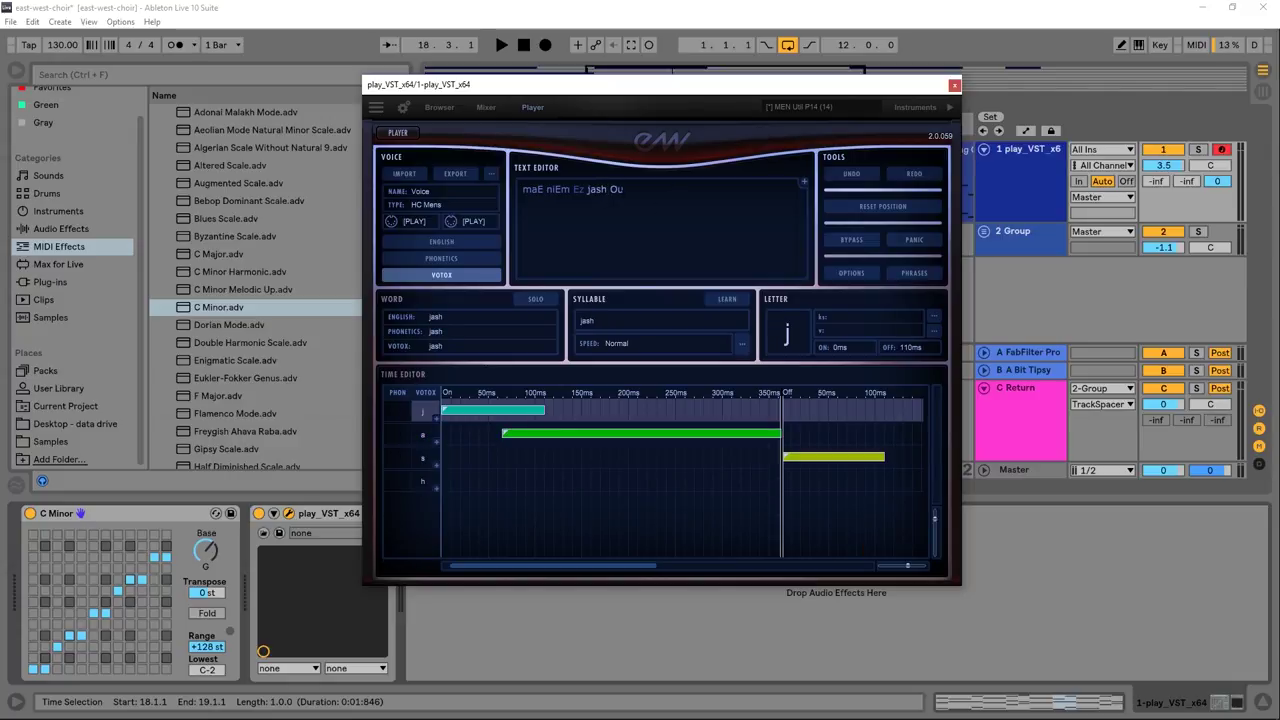
key("Right")
key("Right")
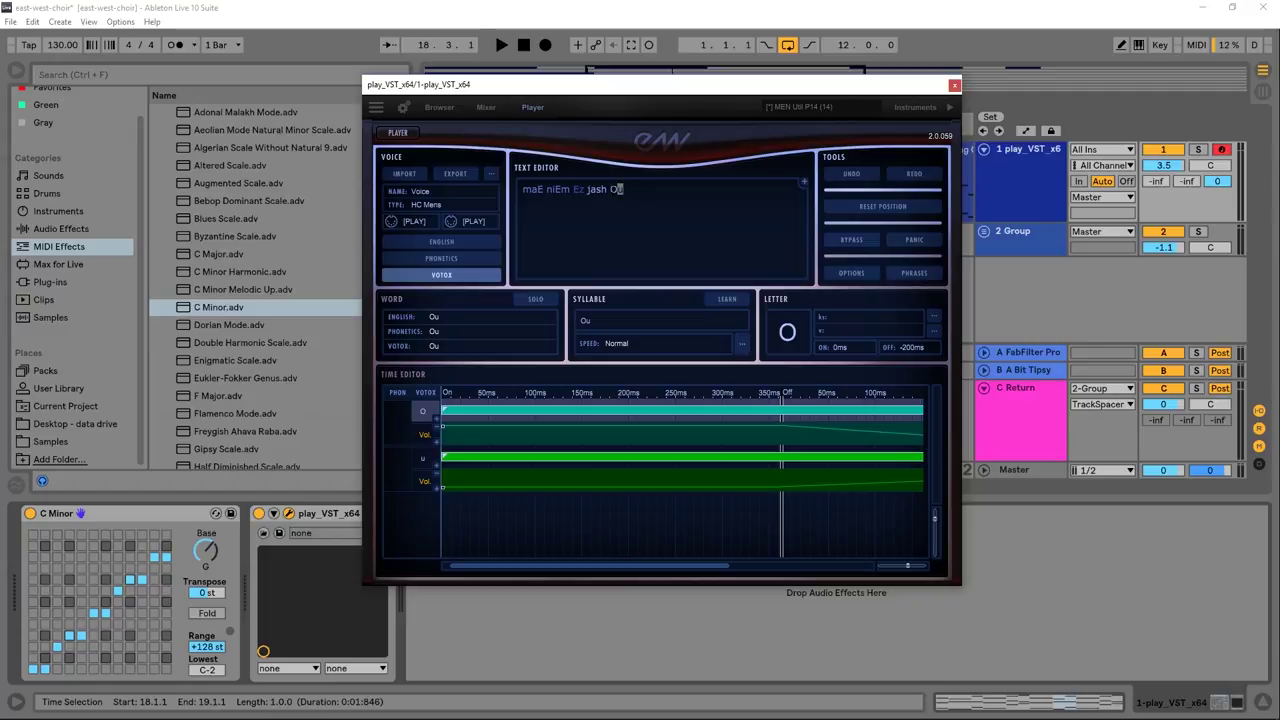
key("Delete")
type("oo aa")
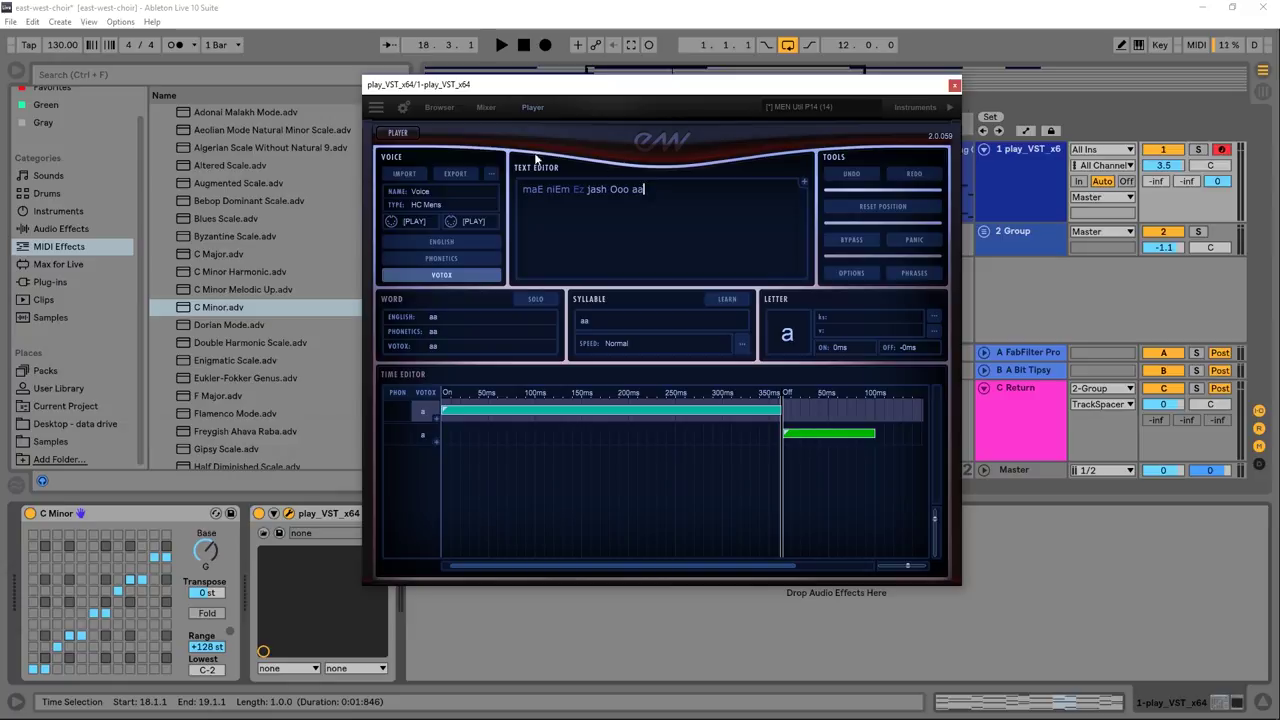
Leave the WordBuilder for the main PLAYER page, keeping the edited phrase
left_click(405, 134)
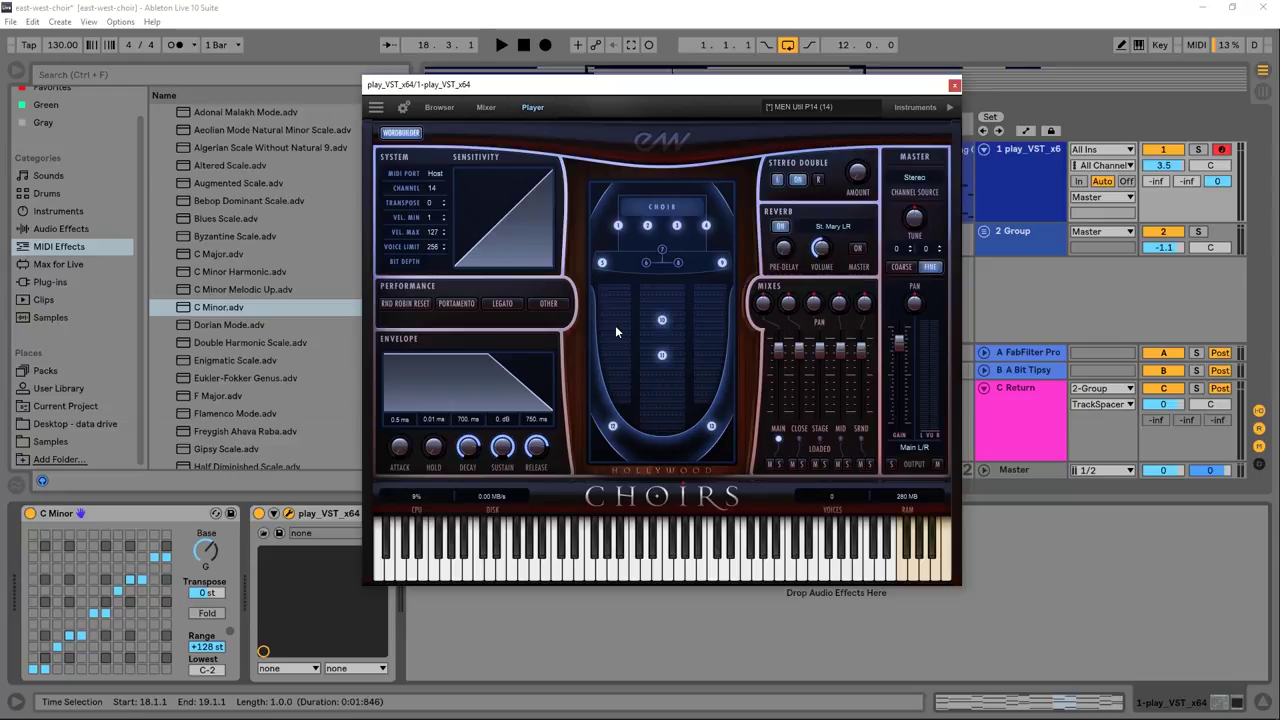
Load Womens Choir > WOMEN WB Multi from the Browser, discarding unsaved changes, and show the eight-channel Mixer
left_click(438, 108)
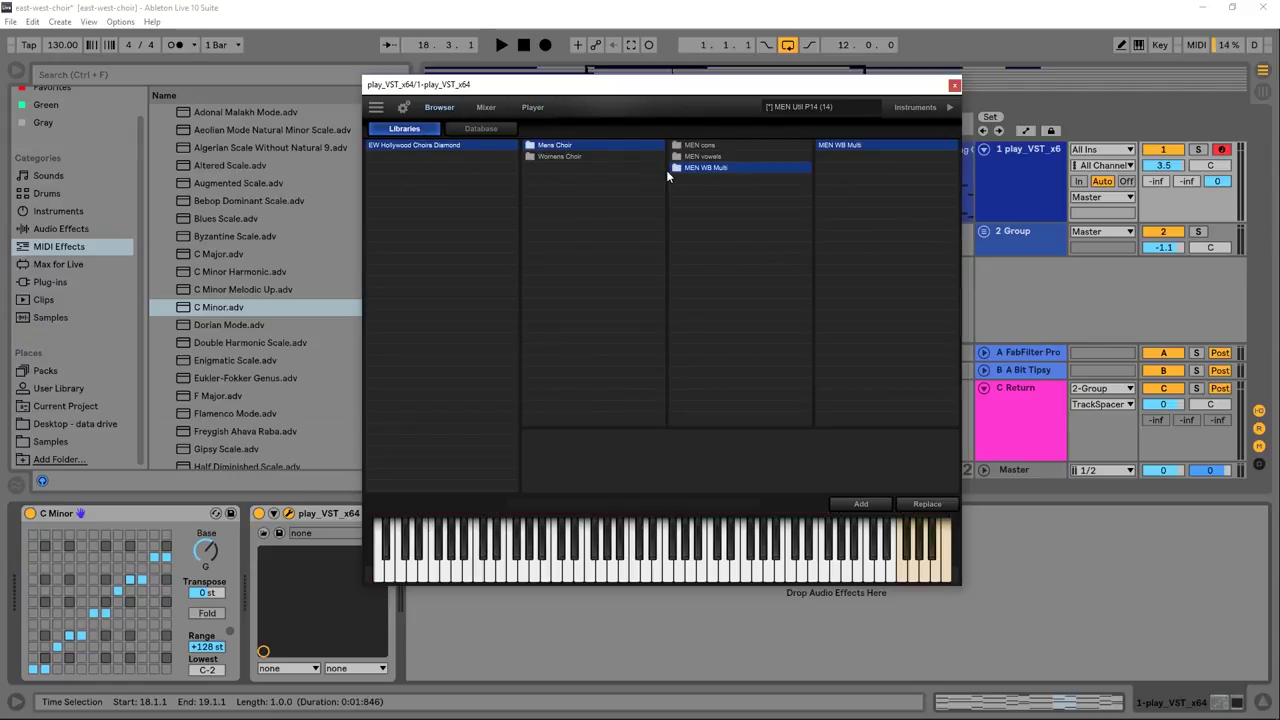
left_click(697, 145)
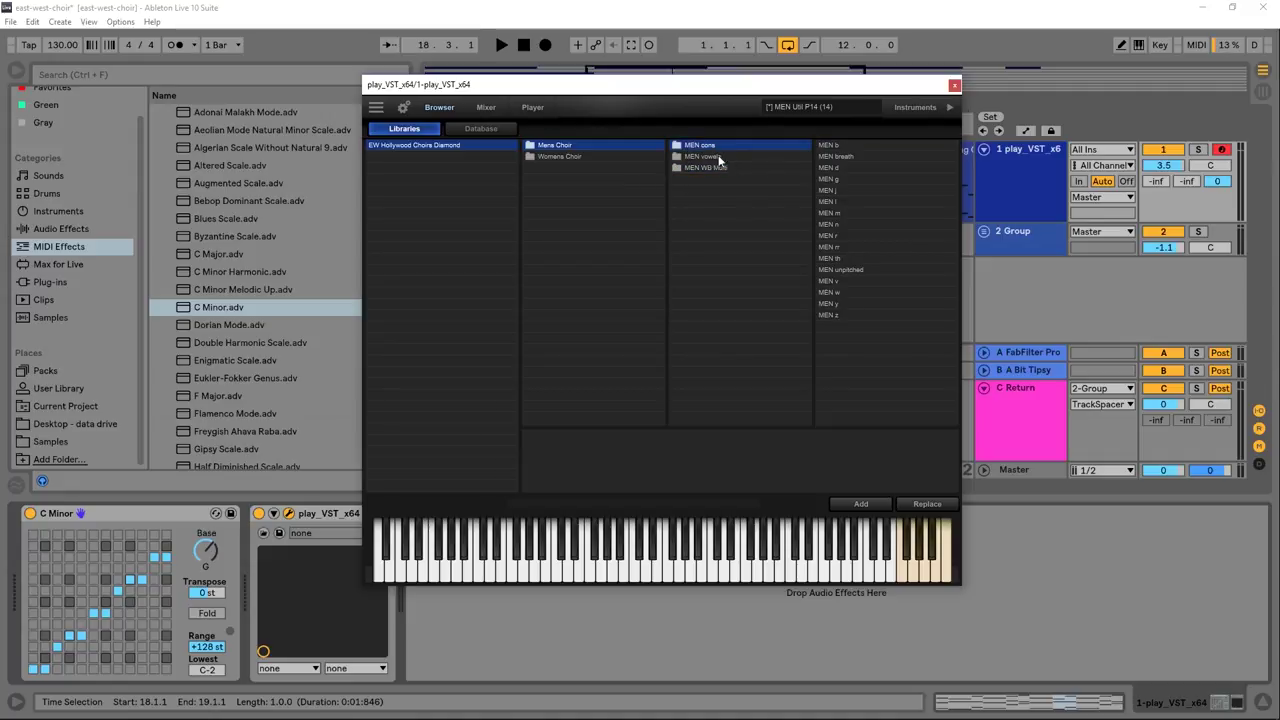
left_click(688, 157)
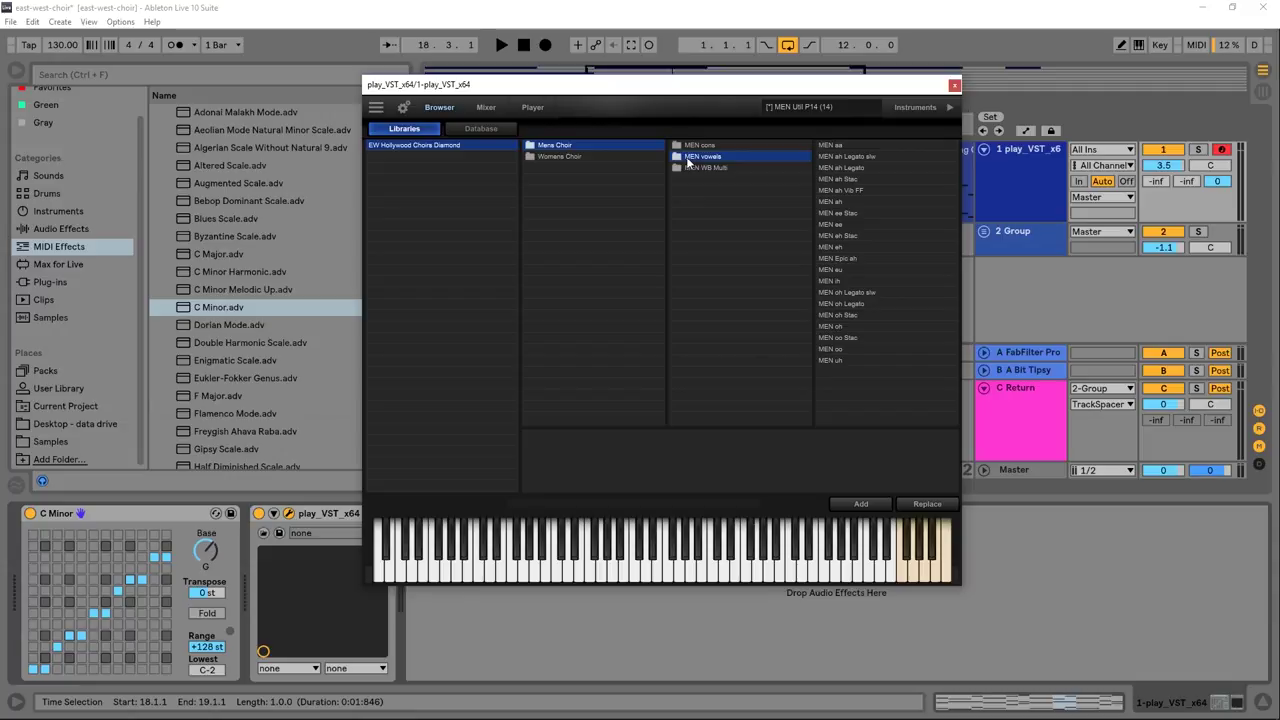
left_click(573, 158)
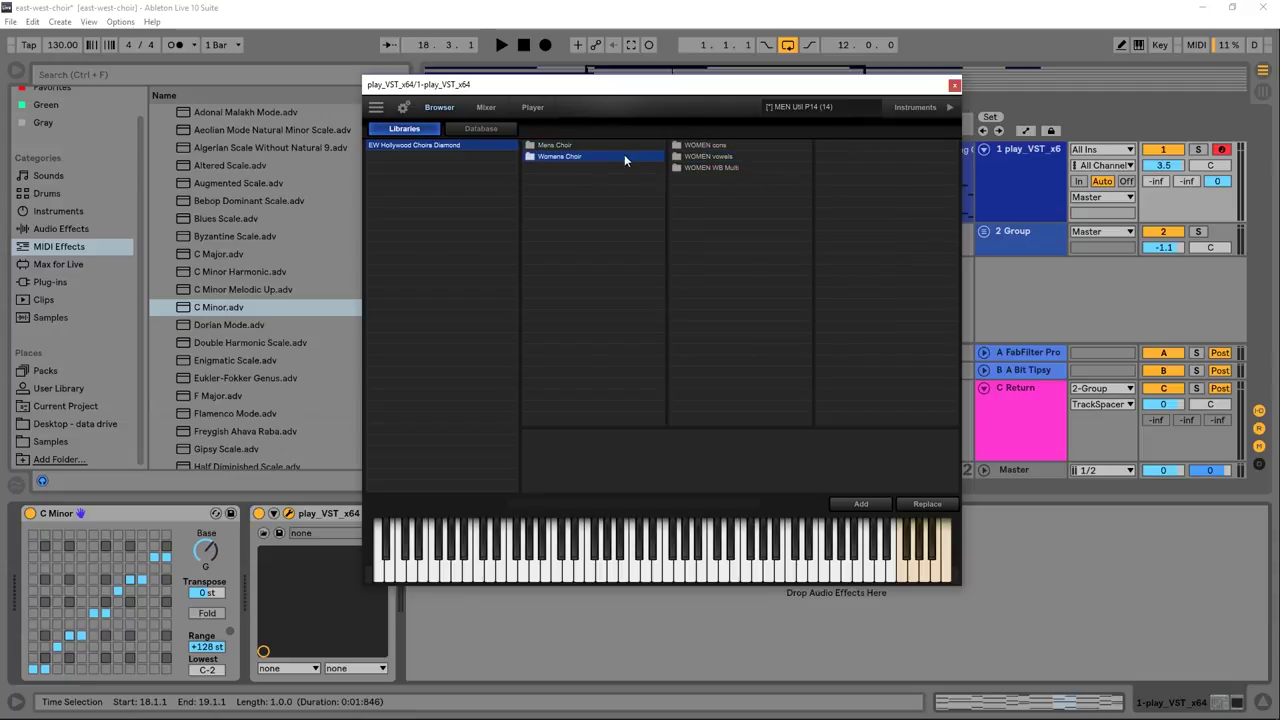
left_click(697, 167)
left_click(830, 145)
double_click(830, 145)
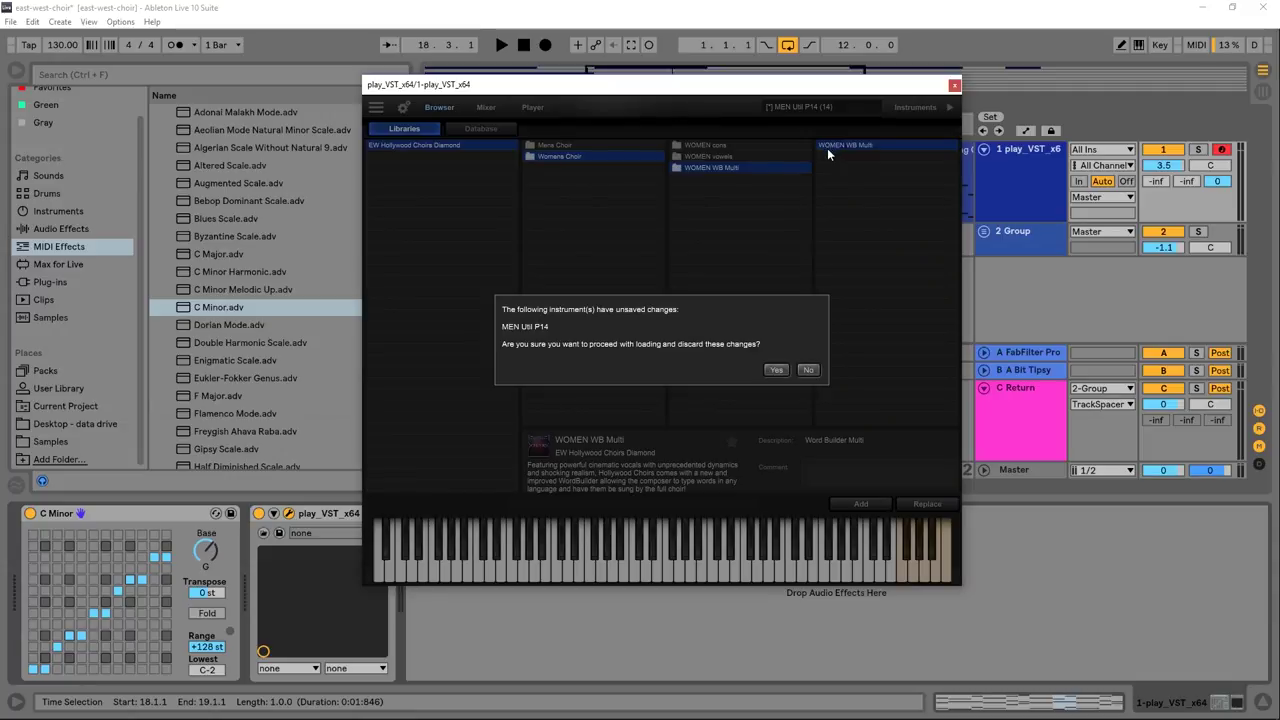
left_click(774, 370)
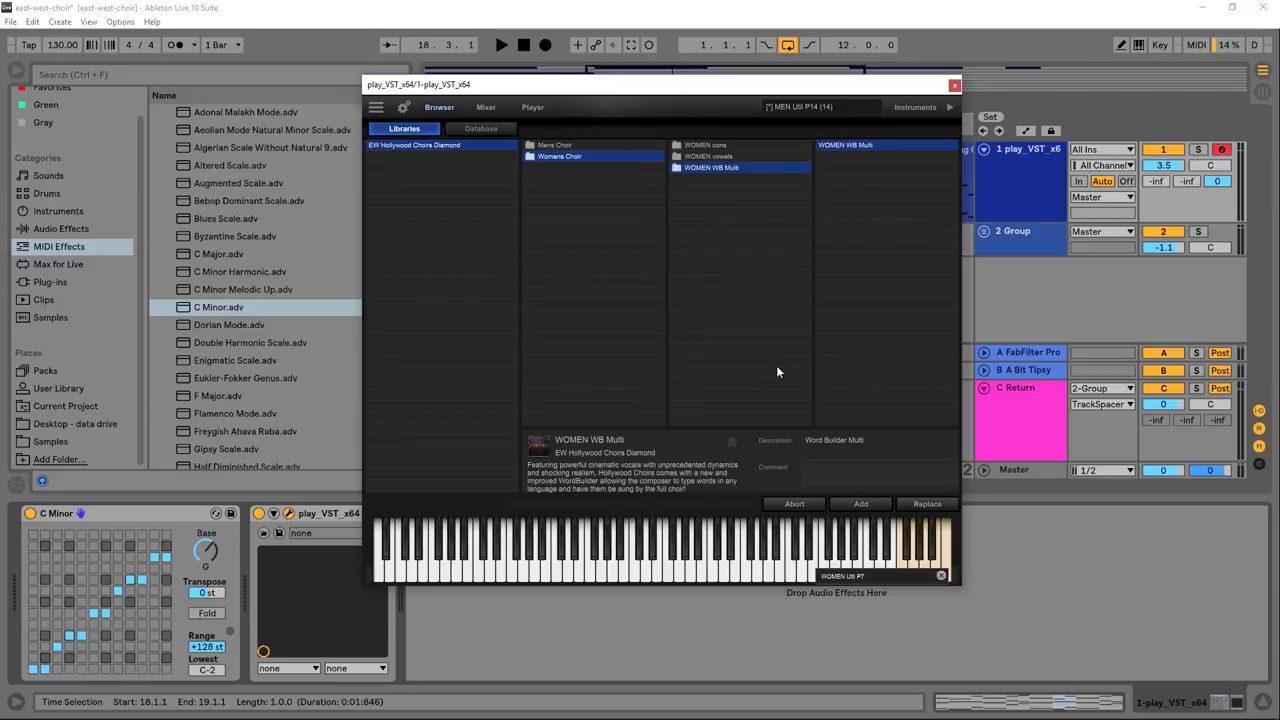
left_click(480, 107)
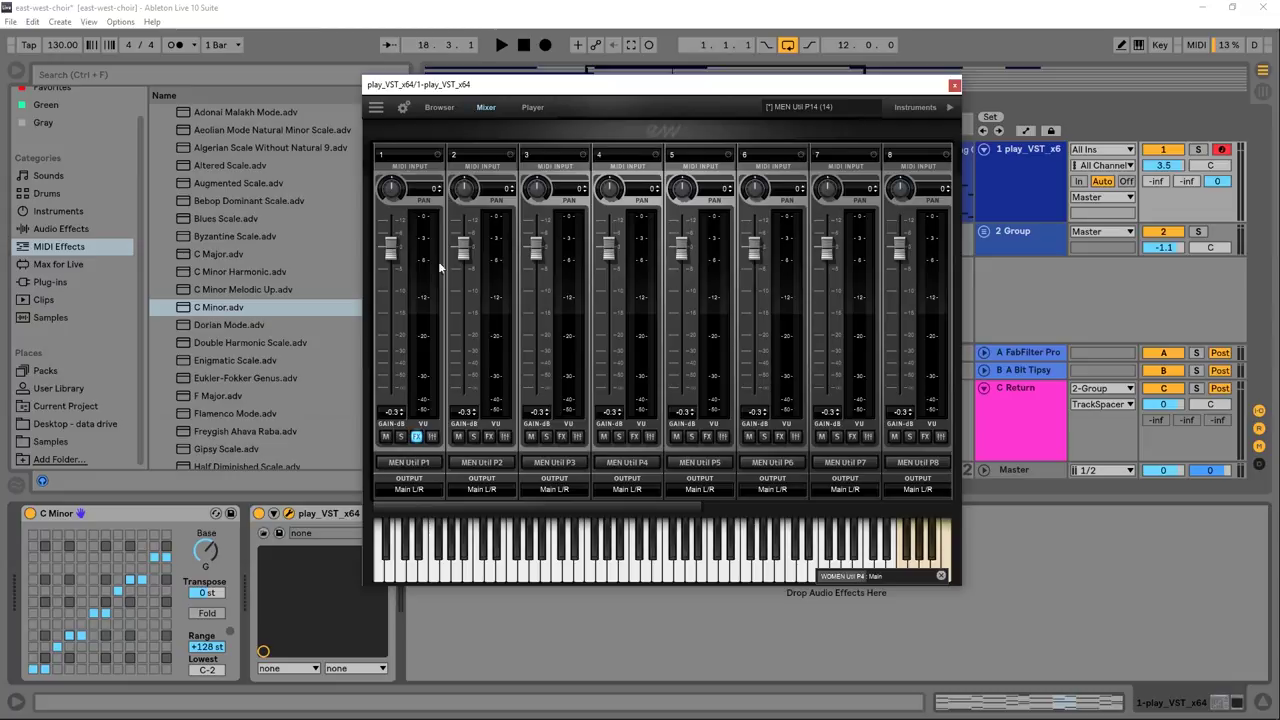
left_click(416, 437)
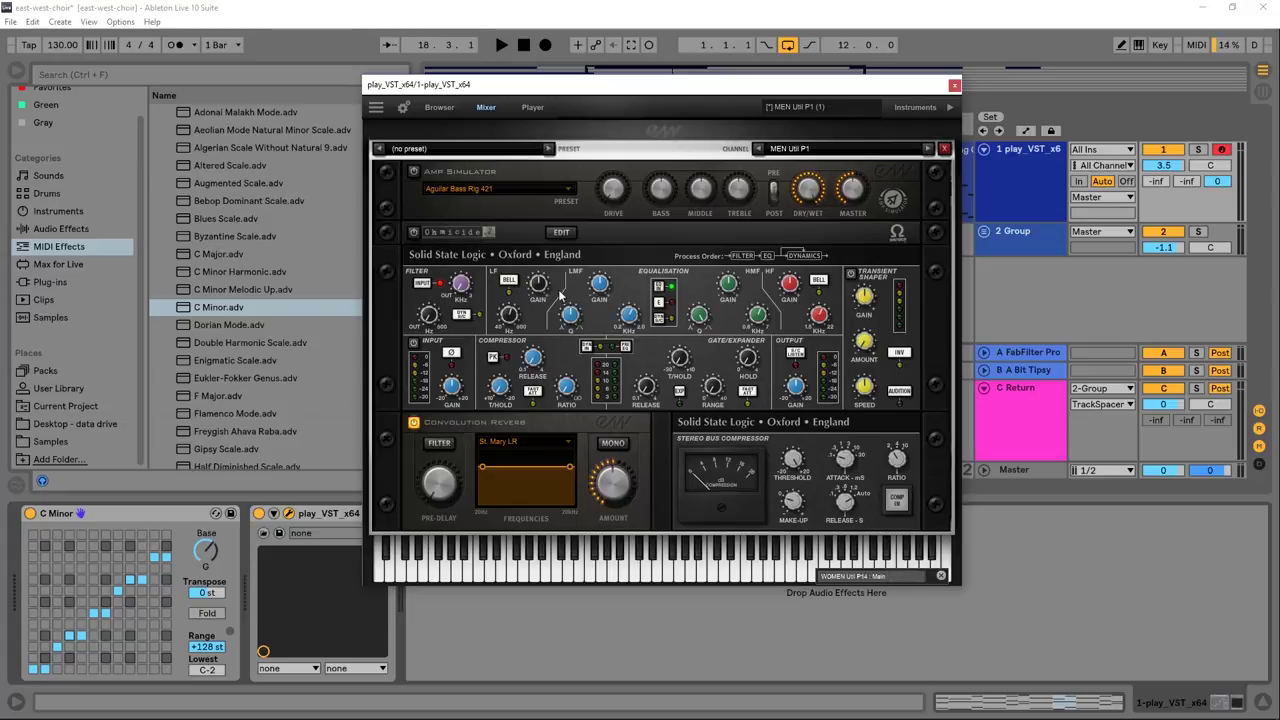
left_click(564, 238)
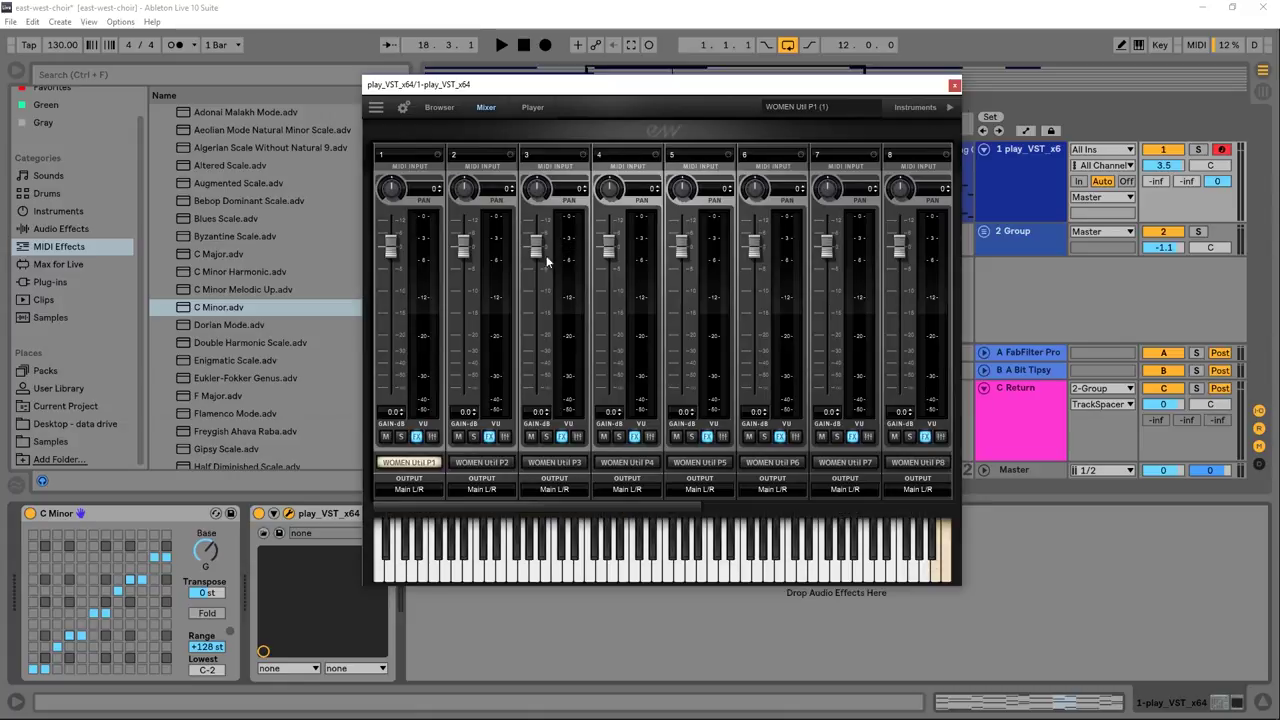
left_click(417, 437)
left_click(595, 290)
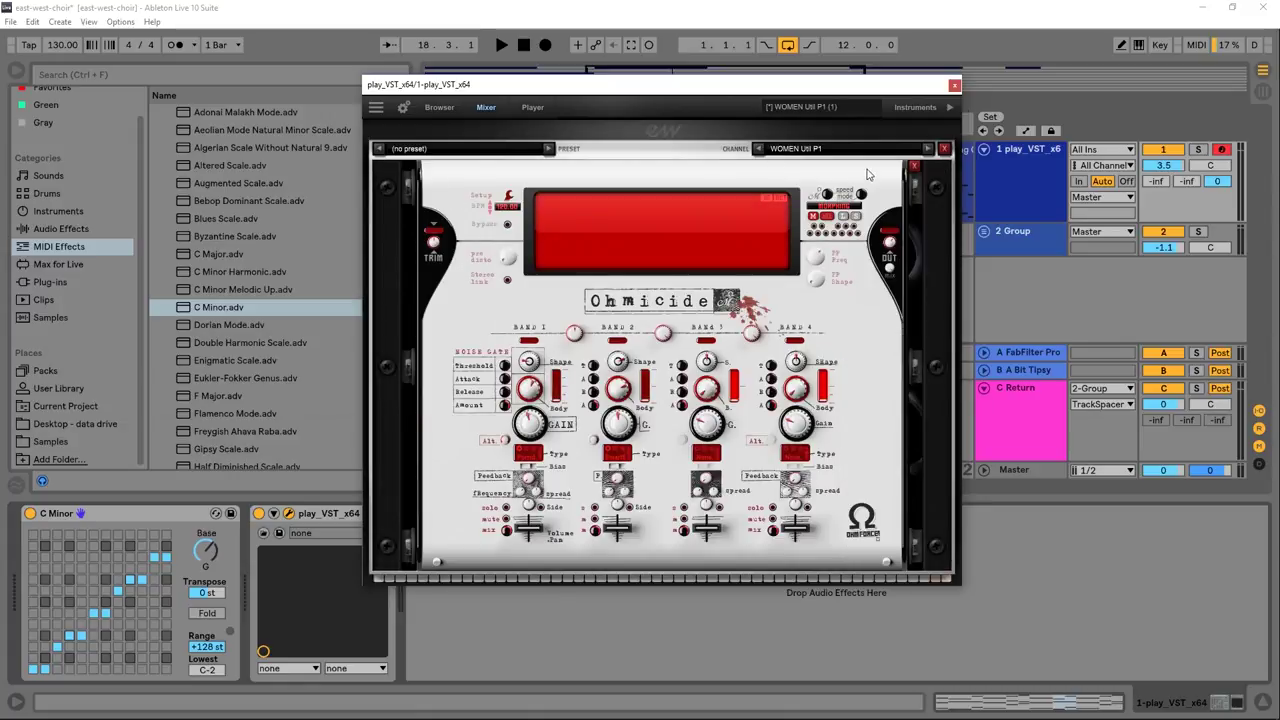
left_click(913, 166)
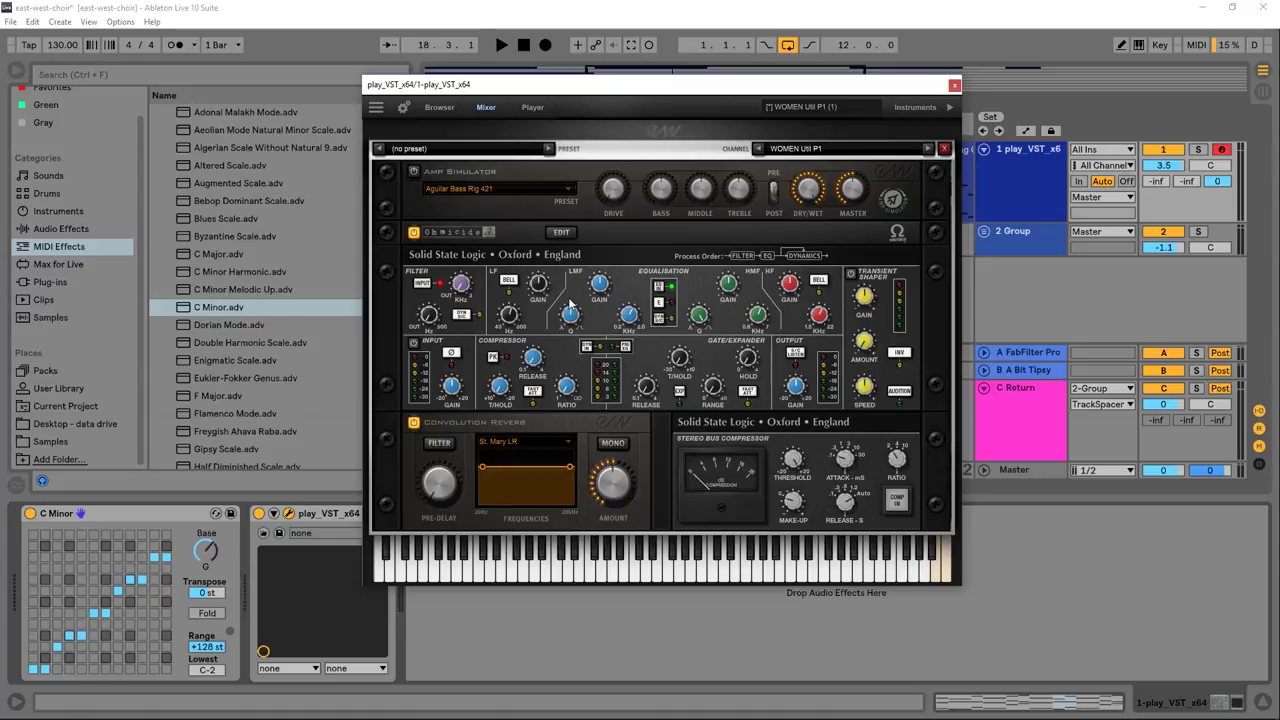
mouse_move(747, 205)
mouse_move(463, 283)
left_click(943, 148)
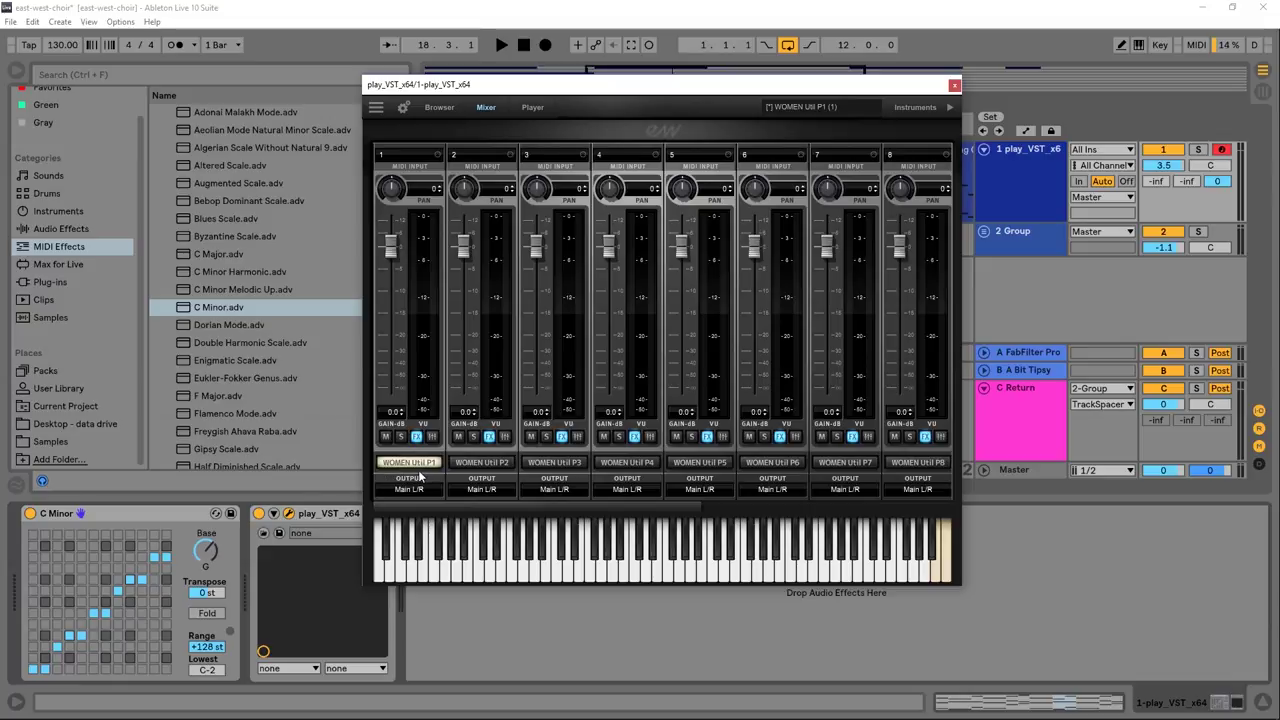
left_click(431, 437)
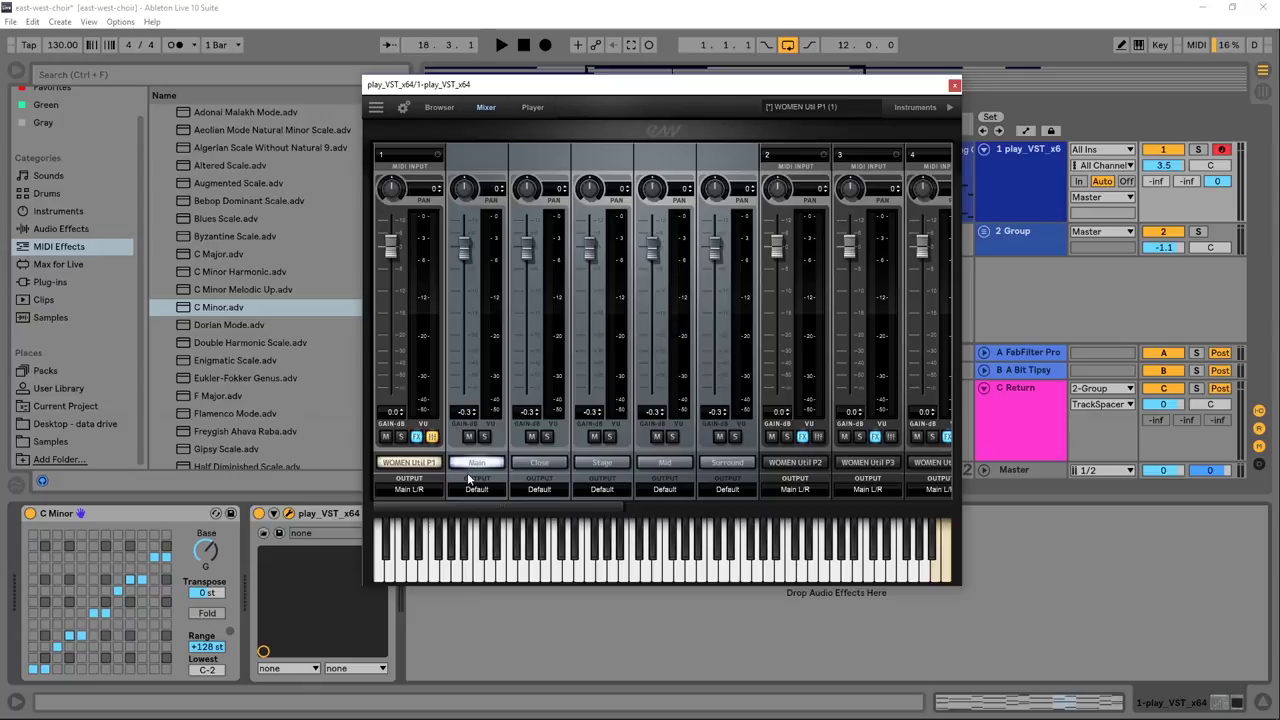
Collapse channel 1's mic channels, switch to the Player page and bend the velocity Sensitivity curve
left_click(431, 437)
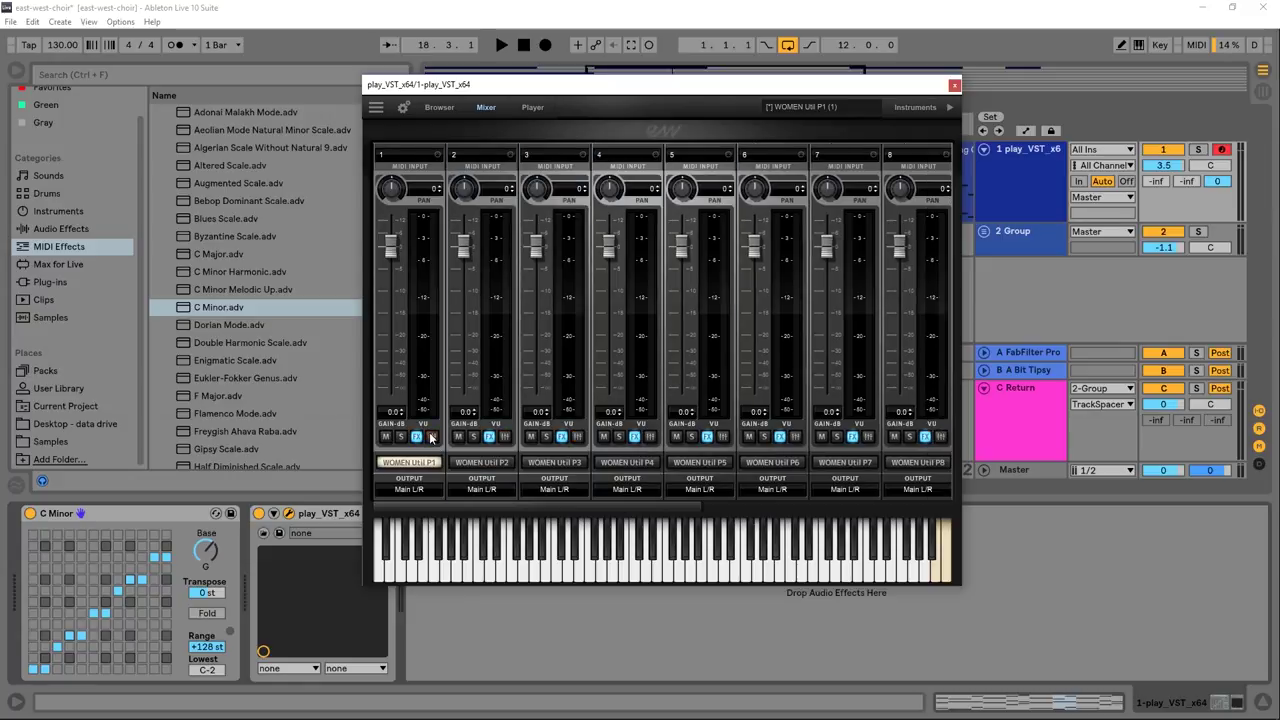
left_click(532, 108)
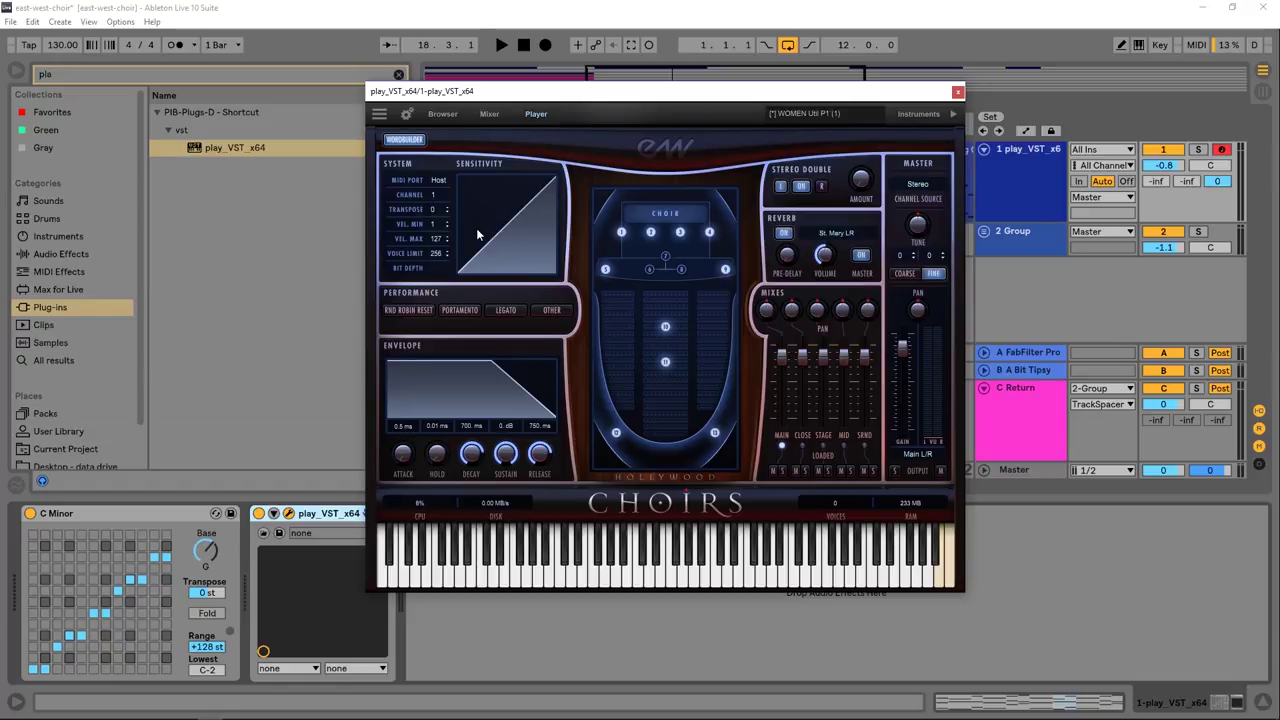
left_click_drag(506, 234, 505, 223)
left_click(838, 238)
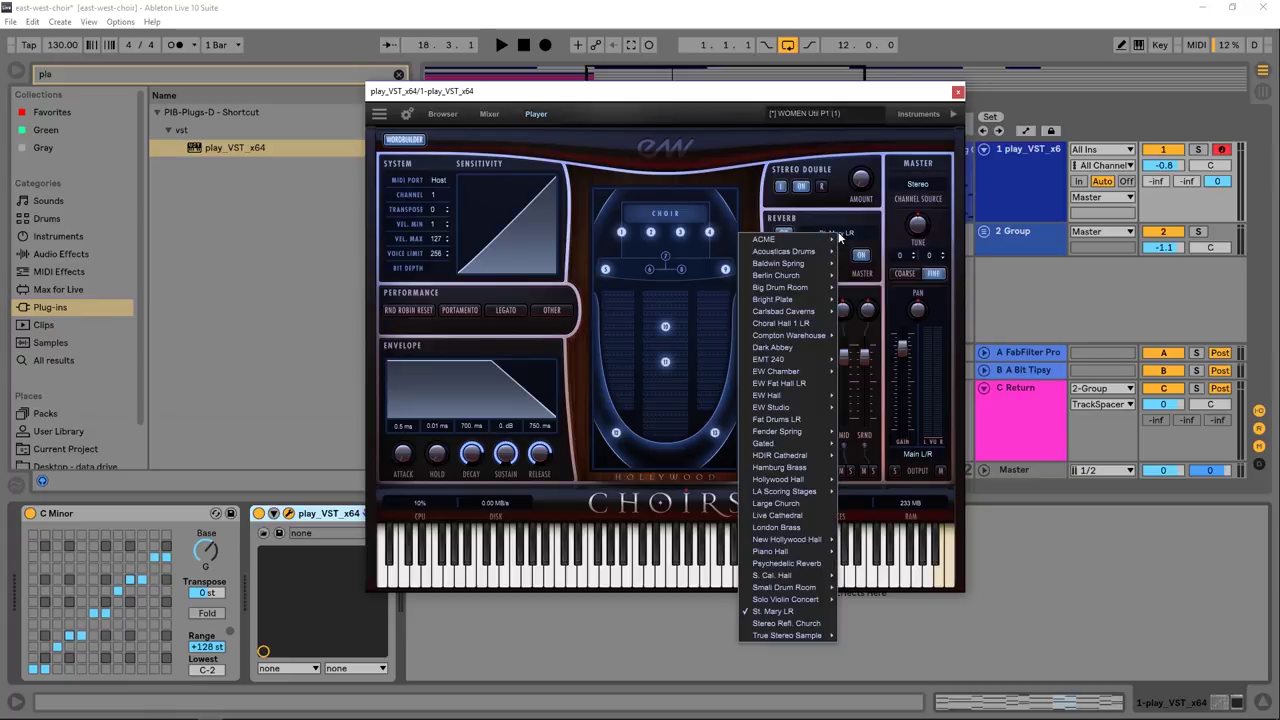
mouse_move(801, 279)
mouse_move(793, 314)
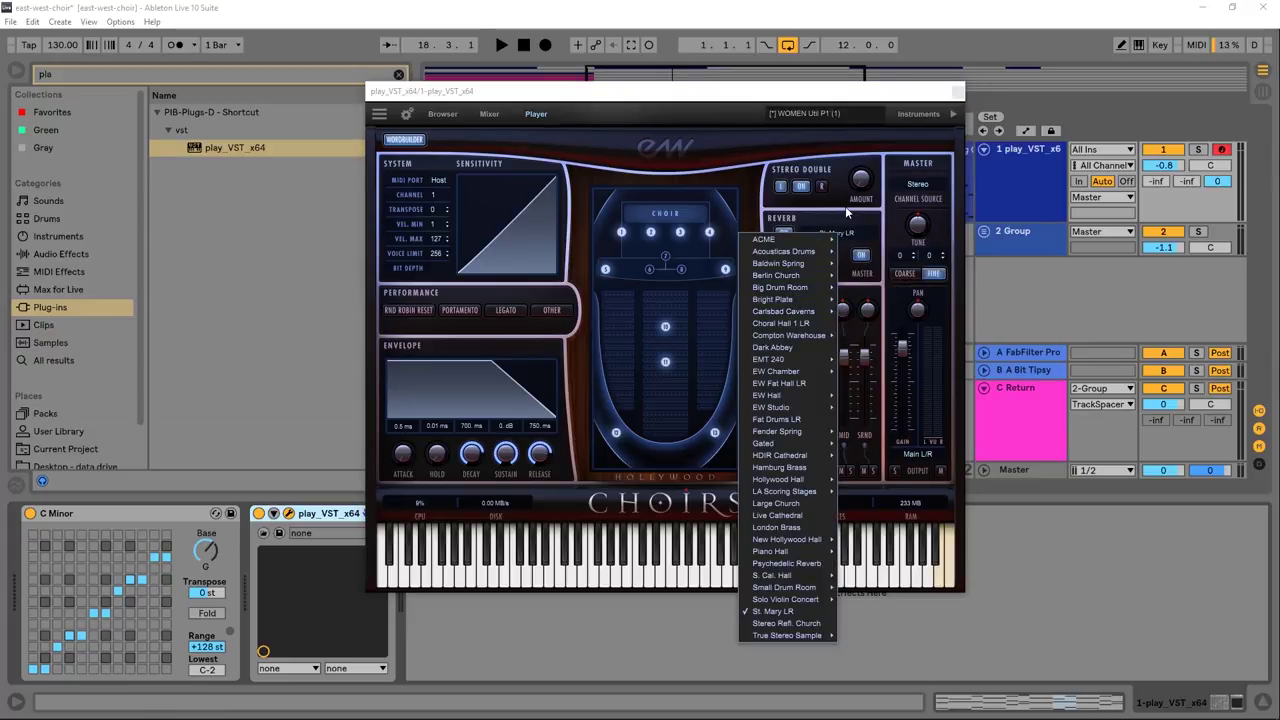
left_click(844, 208)
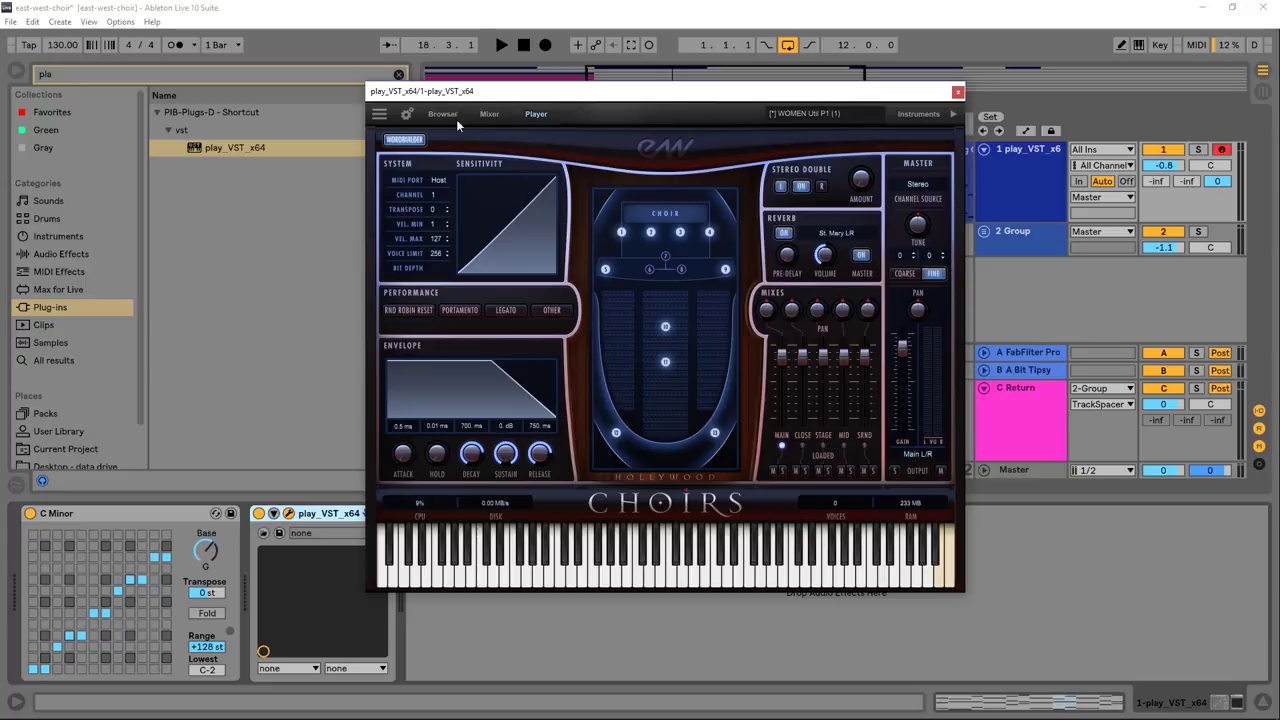
In the WordBuilder, cycle the text through English, Phonetics and Votox, then show the PHRASES language menus
left_click(404, 139)
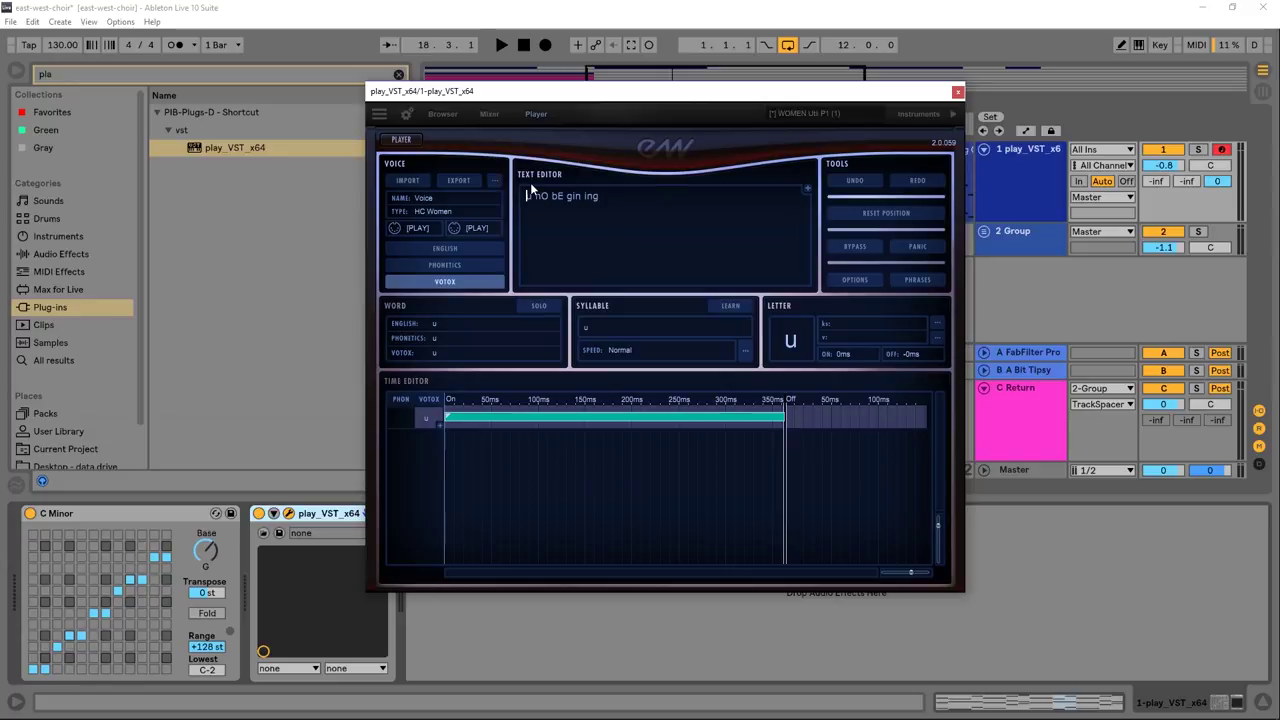
left_click(416, 252)
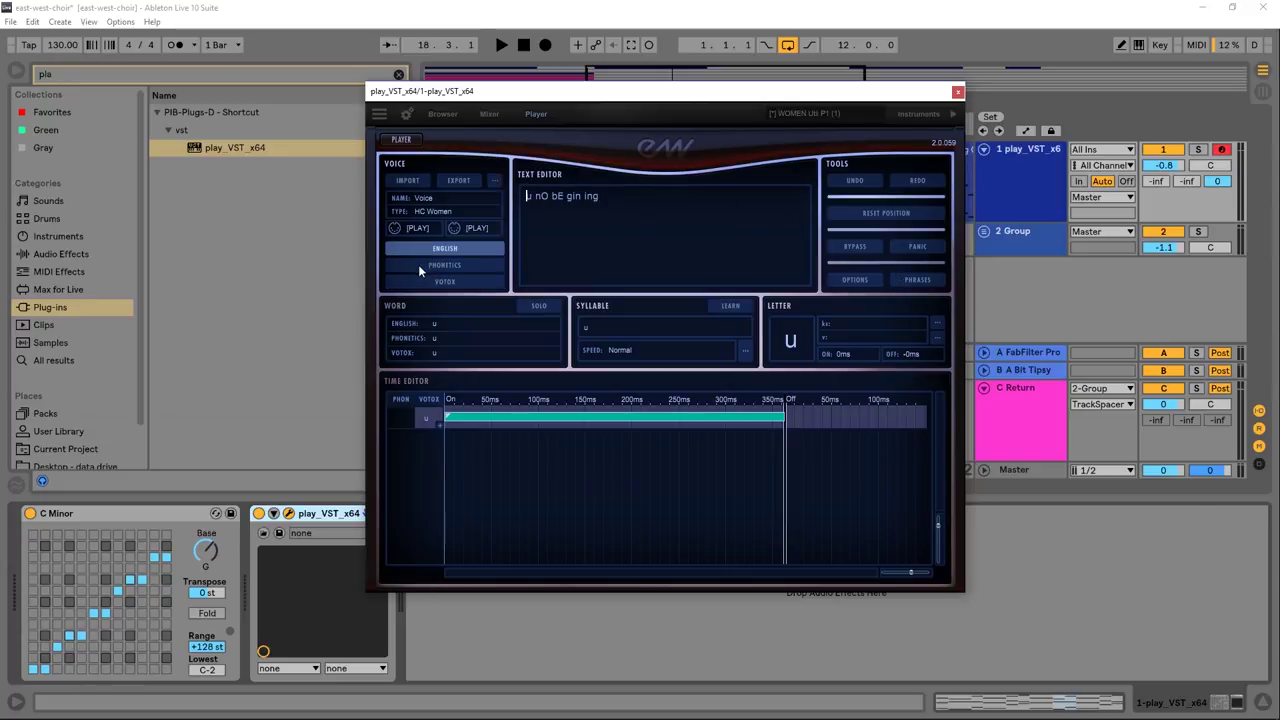
left_click(426, 268)
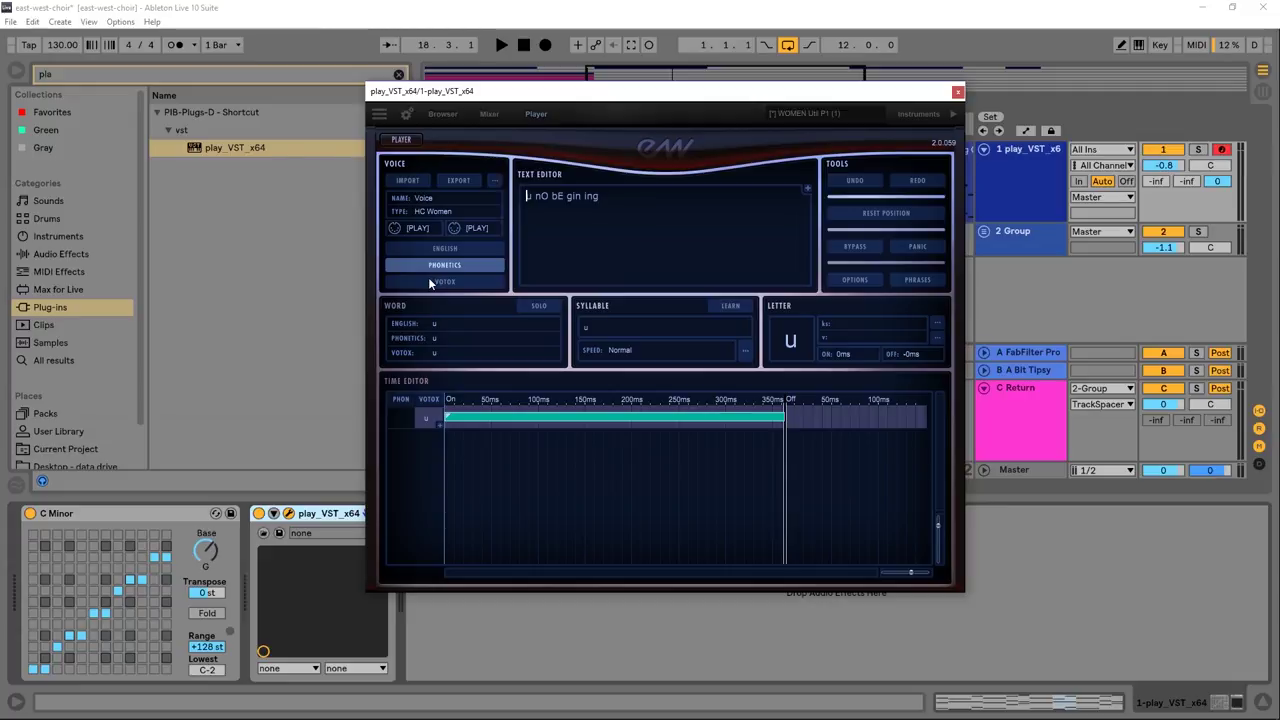
left_click(440, 282)
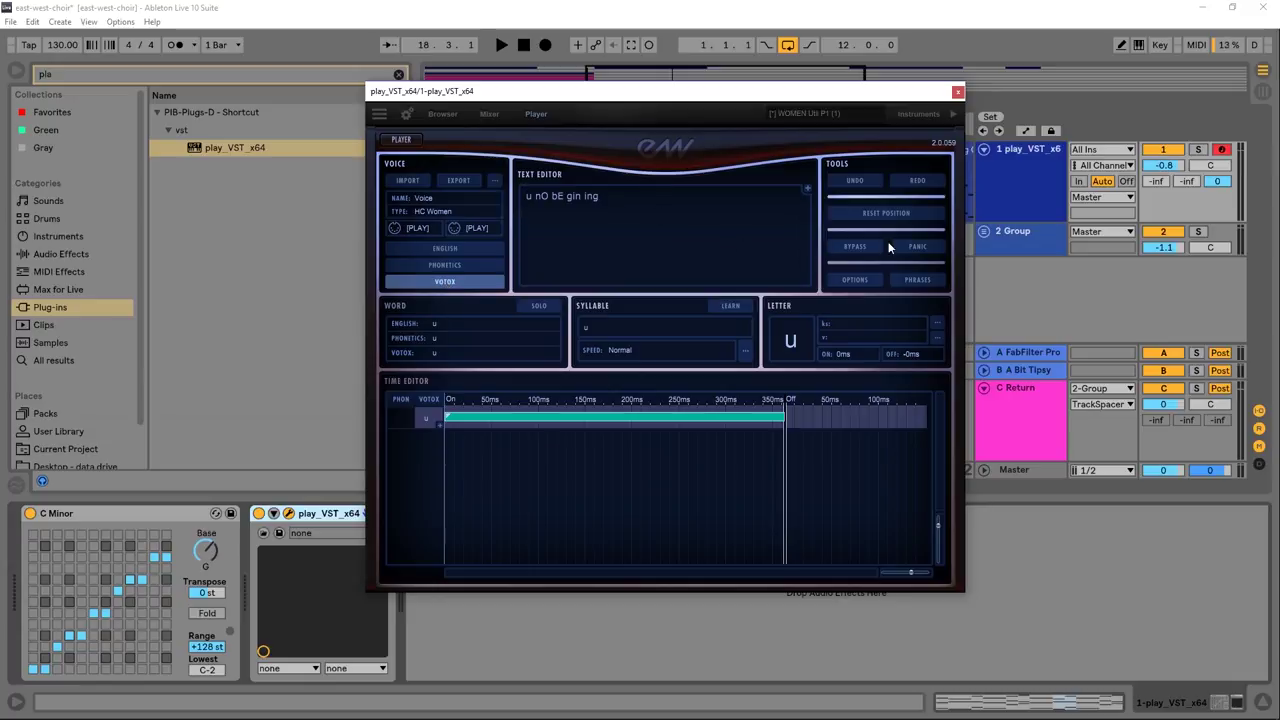
left_click(918, 281)
mouse_move(930, 336)
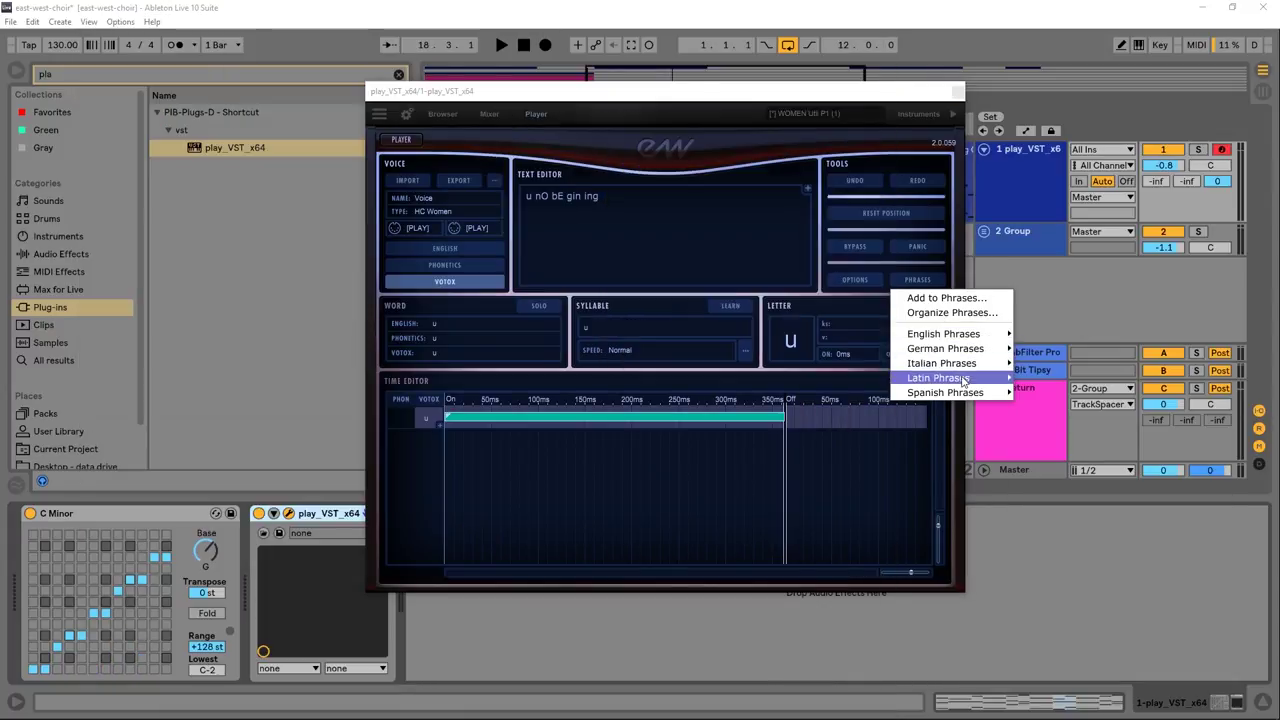
Load the English preset 'I will fight for justice', select all its text and reopen the PHRASES list
mouse_move(957, 380)
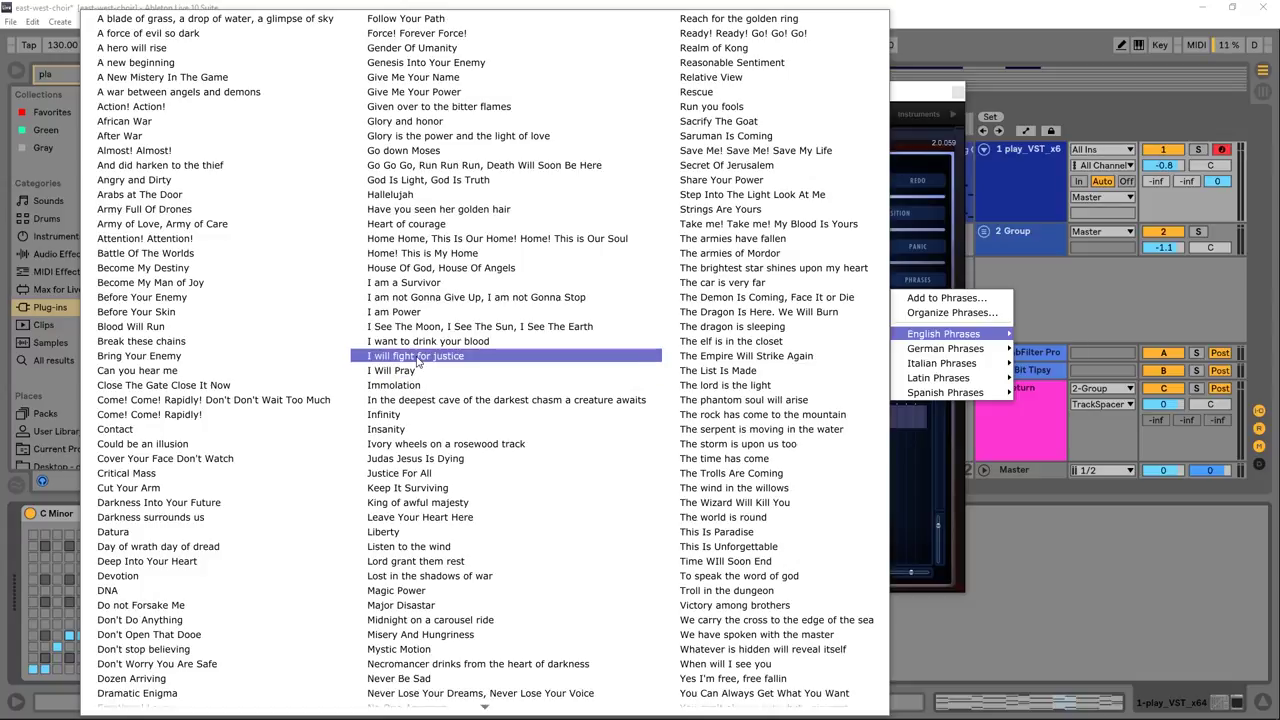
left_click(417, 357)
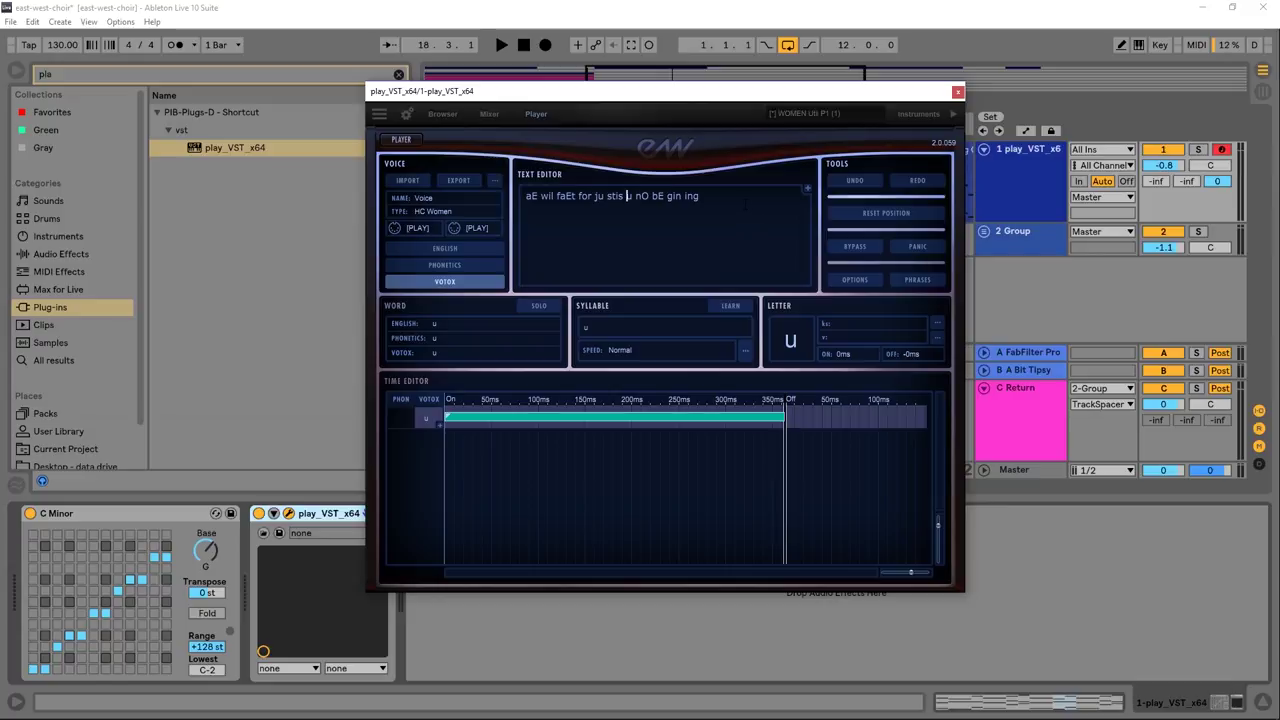
left_click_drag(700, 196, 500, 193)
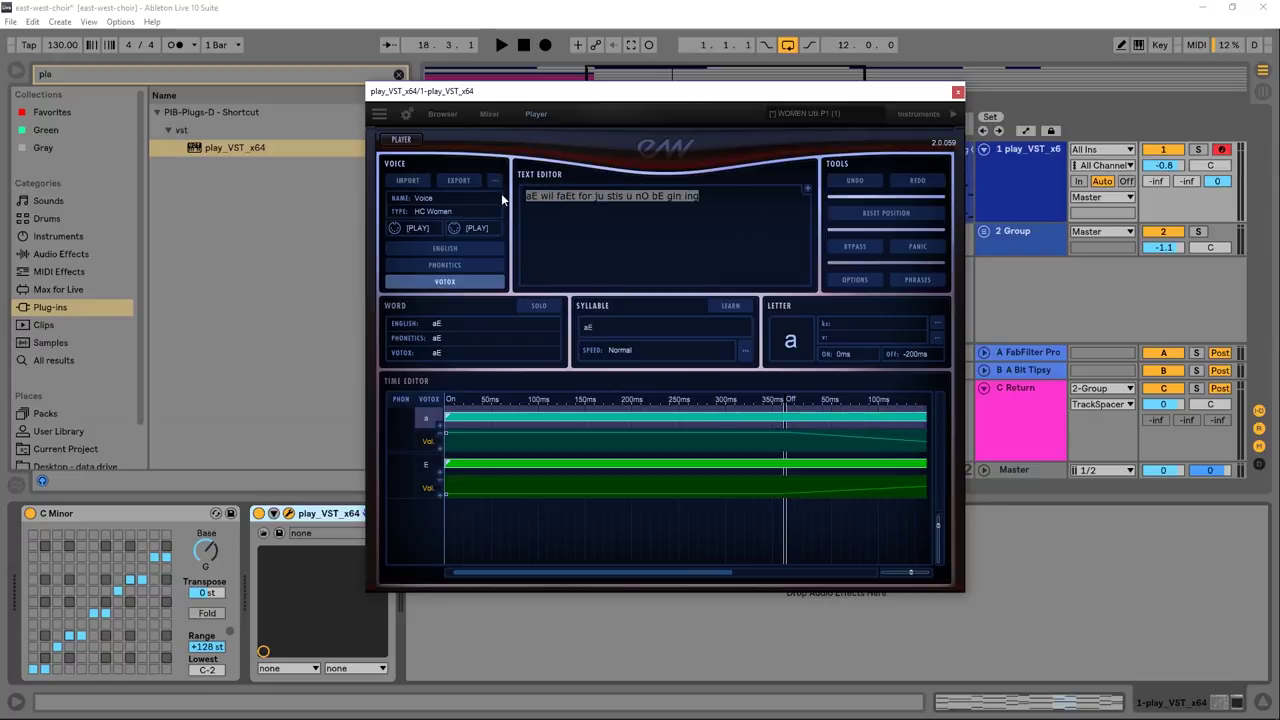
left_click(914, 281)
Load the preset 'I am a Survivor', then add 'Close The Gate Close It Now' from English Phrases
mouse_move(940, 333)
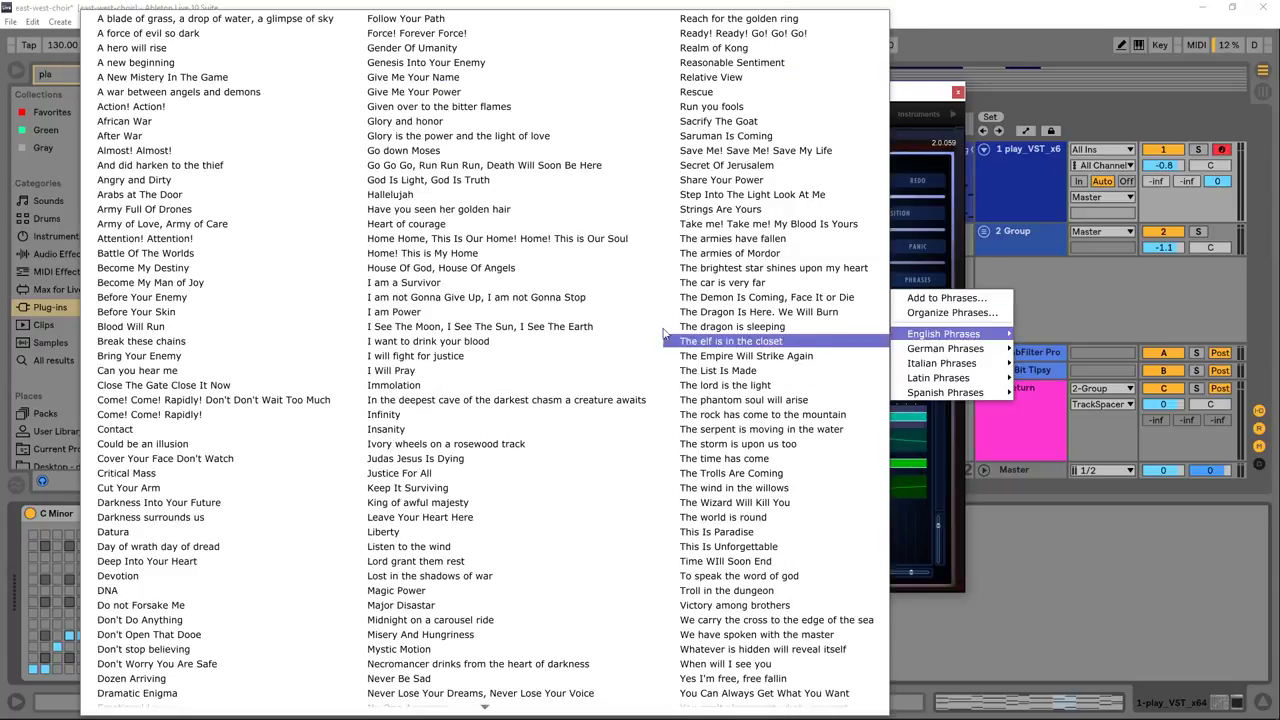
left_click(465, 284)
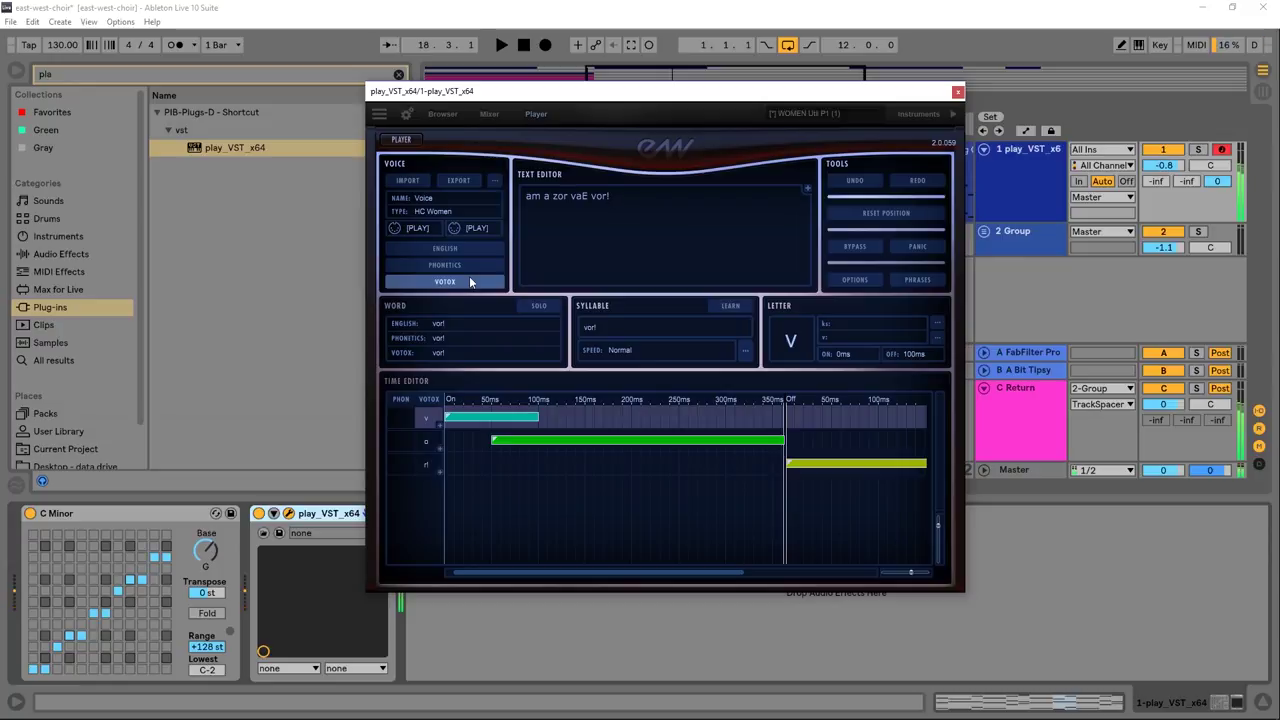
left_click(916, 280)
mouse_move(940, 334)
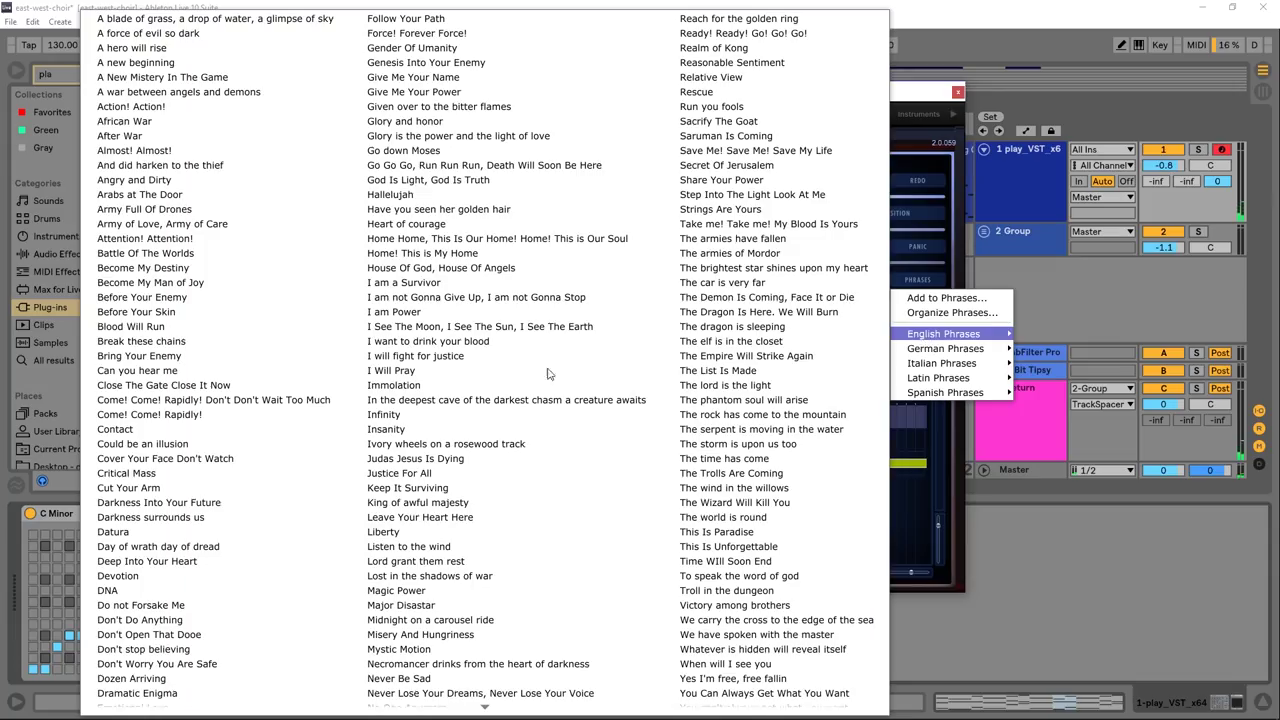
left_click(166, 386)
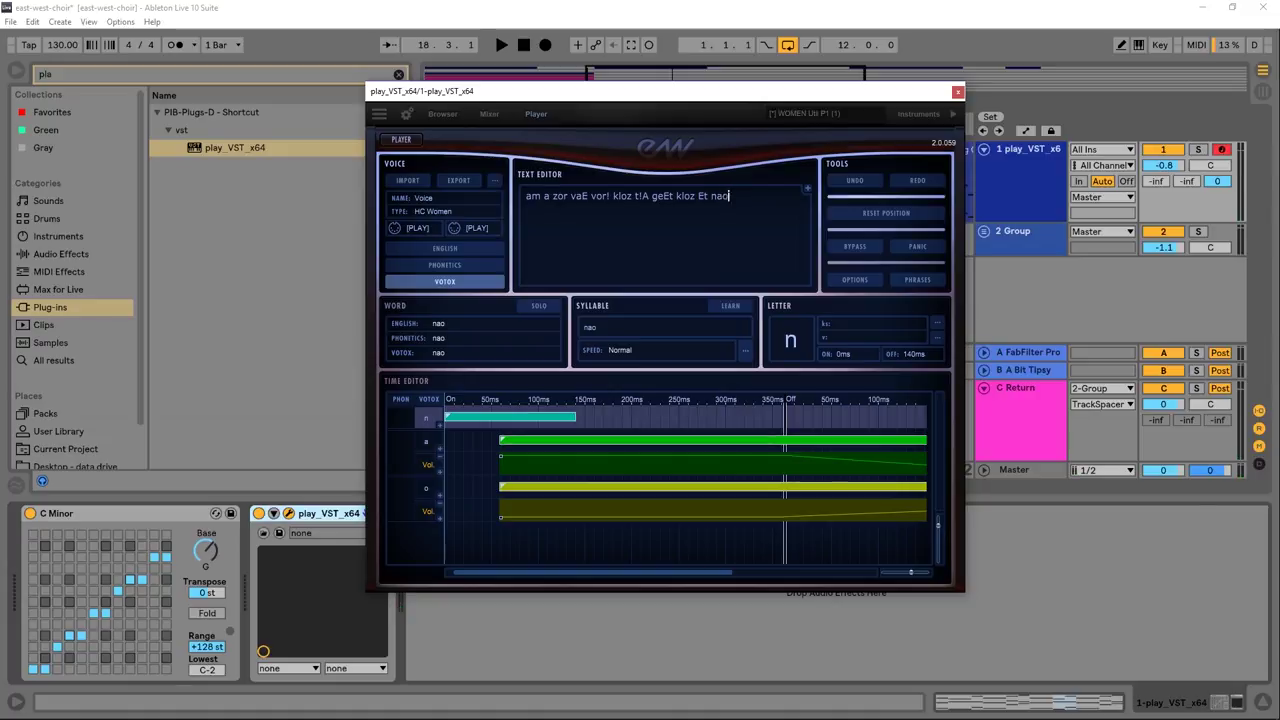
Select all the text and replace it with the preset 'A war between angels and demons'
key("ctrl+a")
left_click(918, 279)
mouse_move(943, 333)
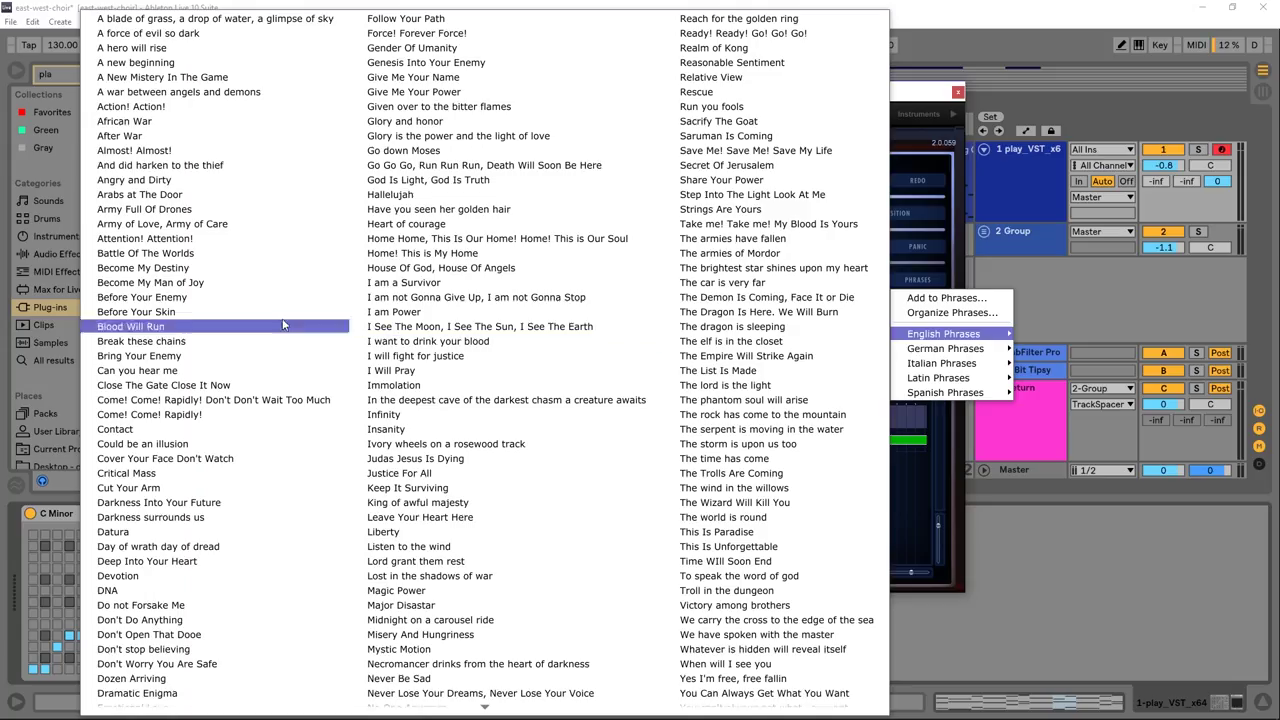
left_click(131, 92)
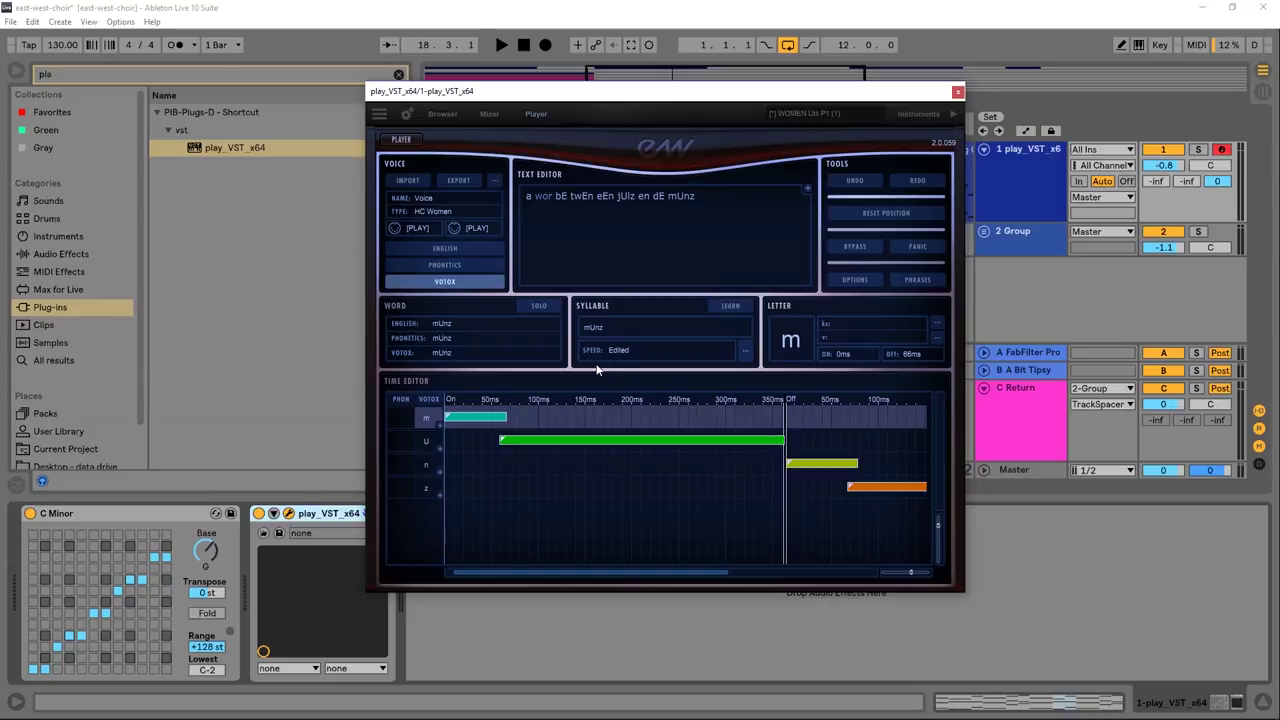
Open the m and U lanes in the time editor and move the U sound's start earlier to 68ms
left_click(439, 424)
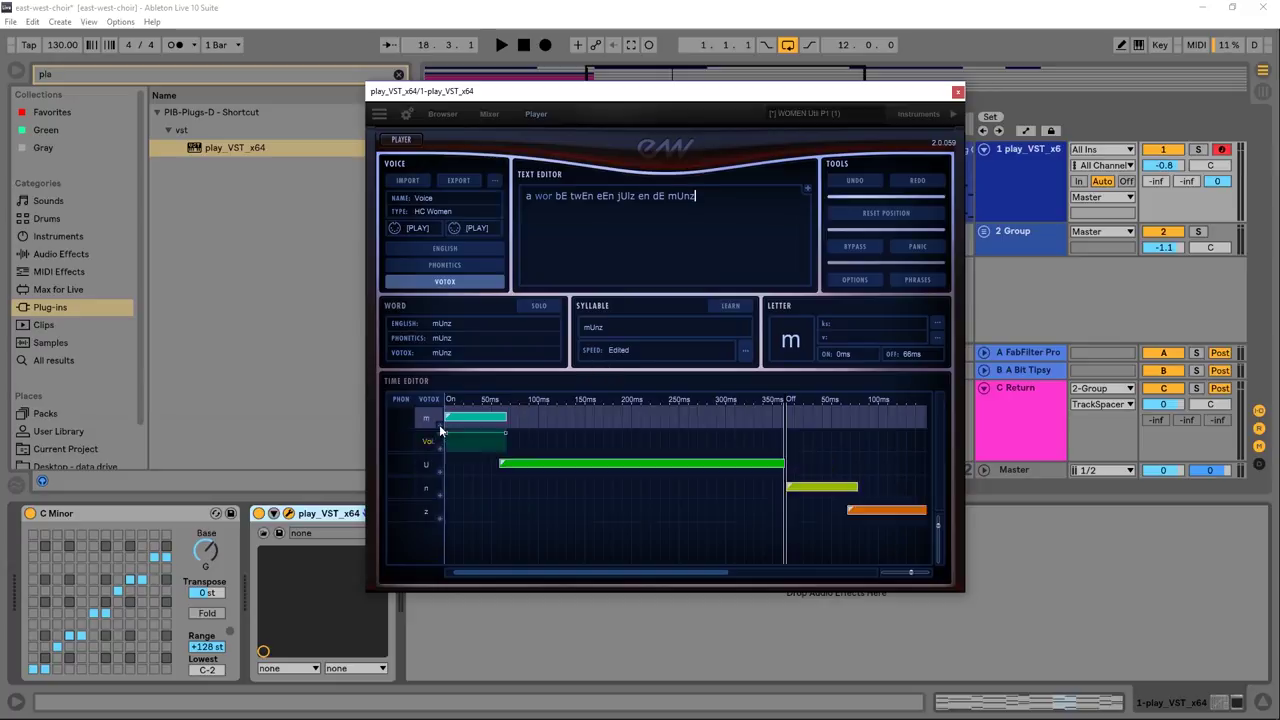
left_click(439, 449)
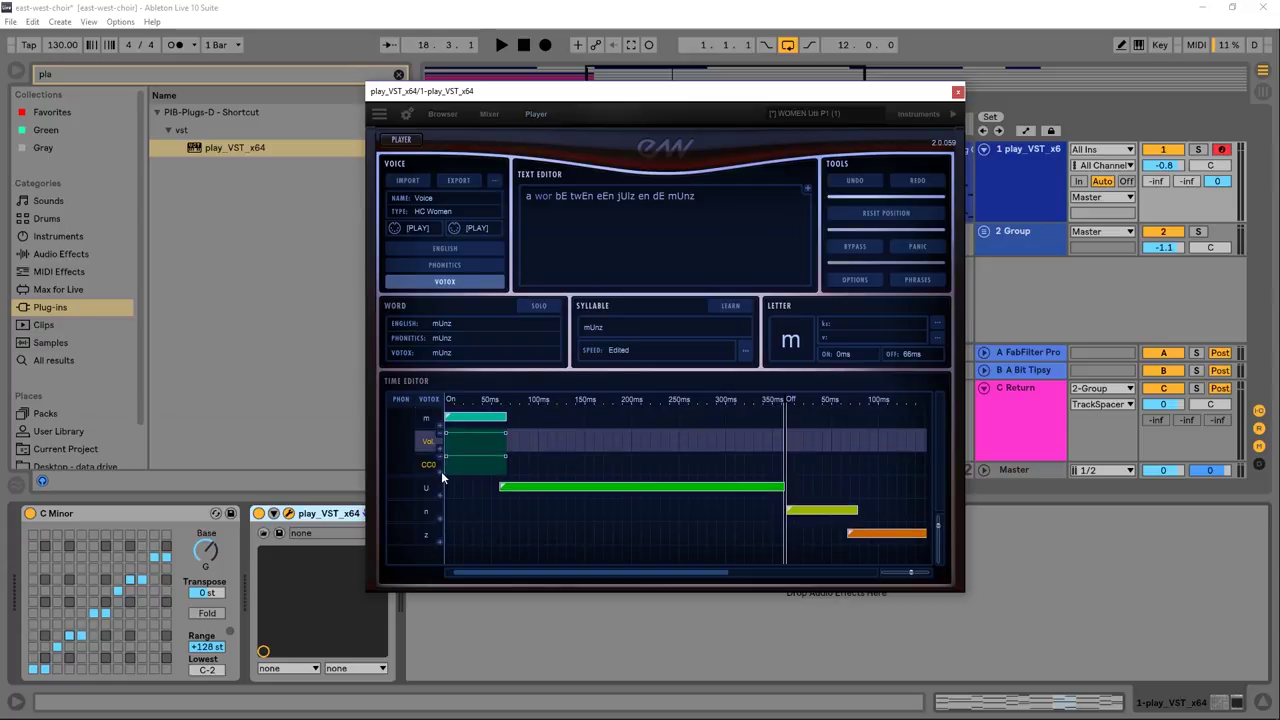
left_click(441, 457)
left_click_drag(543, 467, 584, 468)
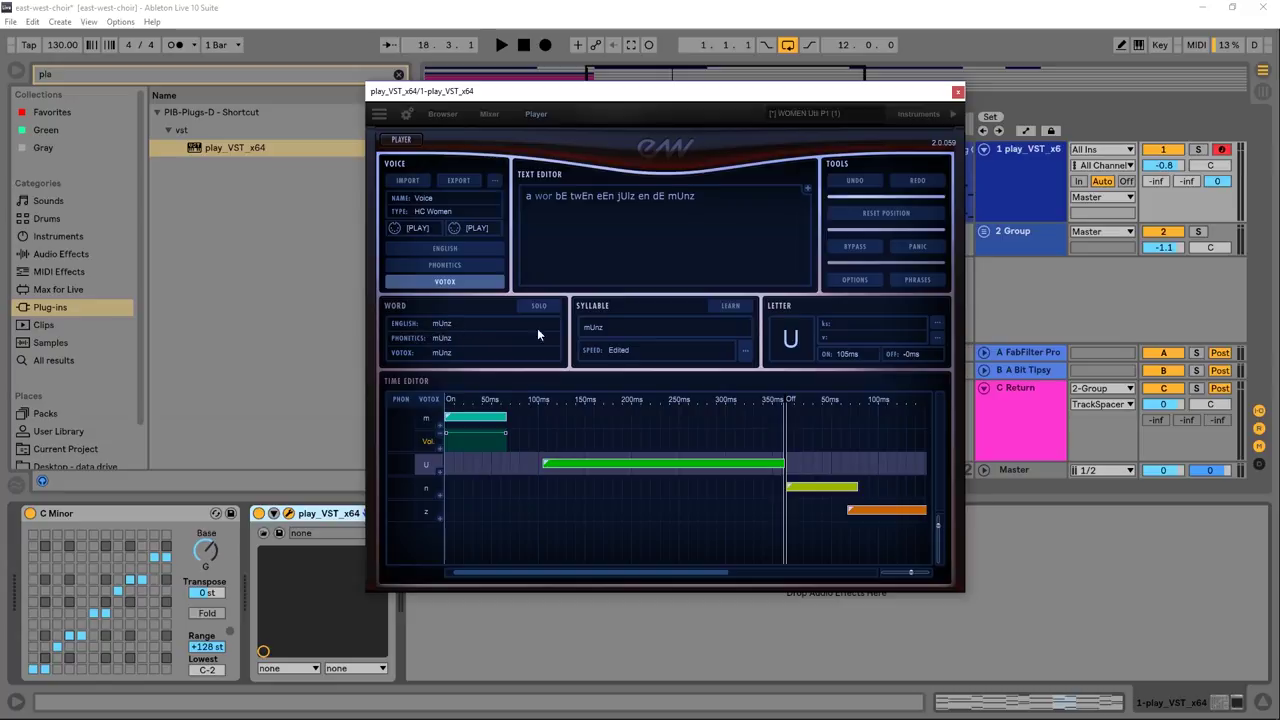
left_click_drag(540, 466, 463, 478)
Reshape U's volume envelope, fade out m's volume at its end, and return to the main Player page
left_click(436, 472)
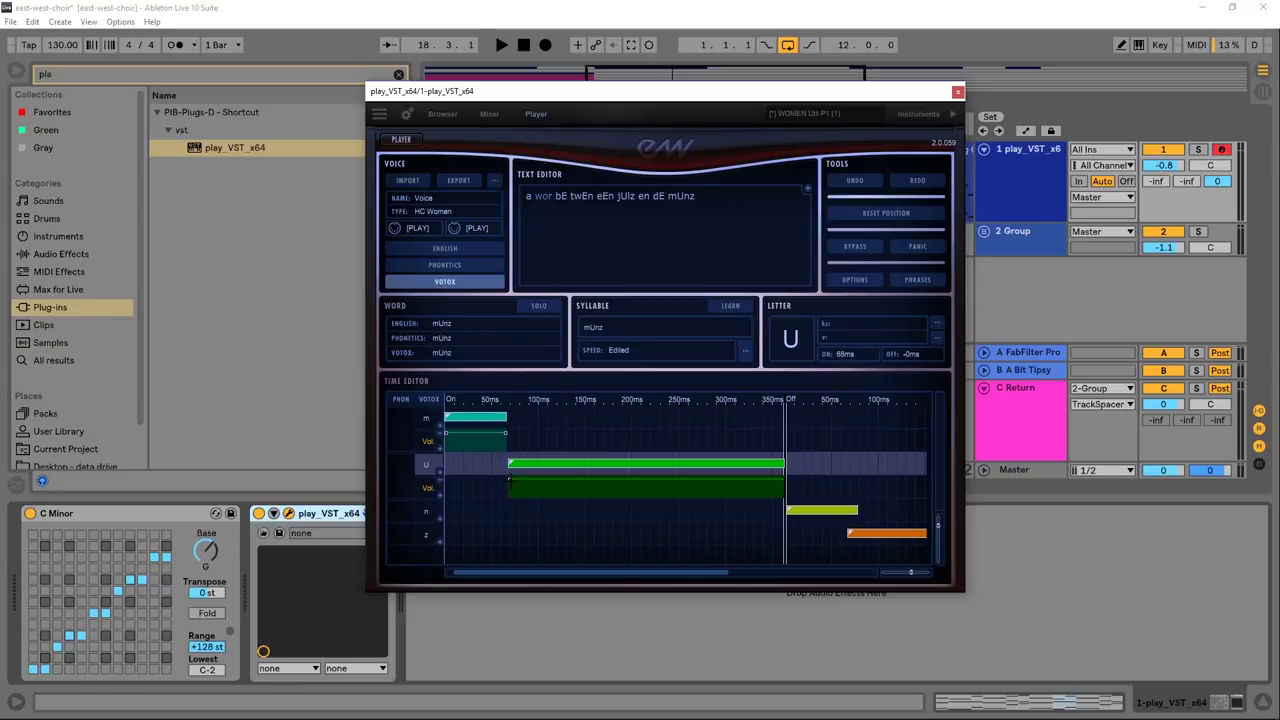
left_click(534, 482)
left_click_drag(534, 480, 454, 465)
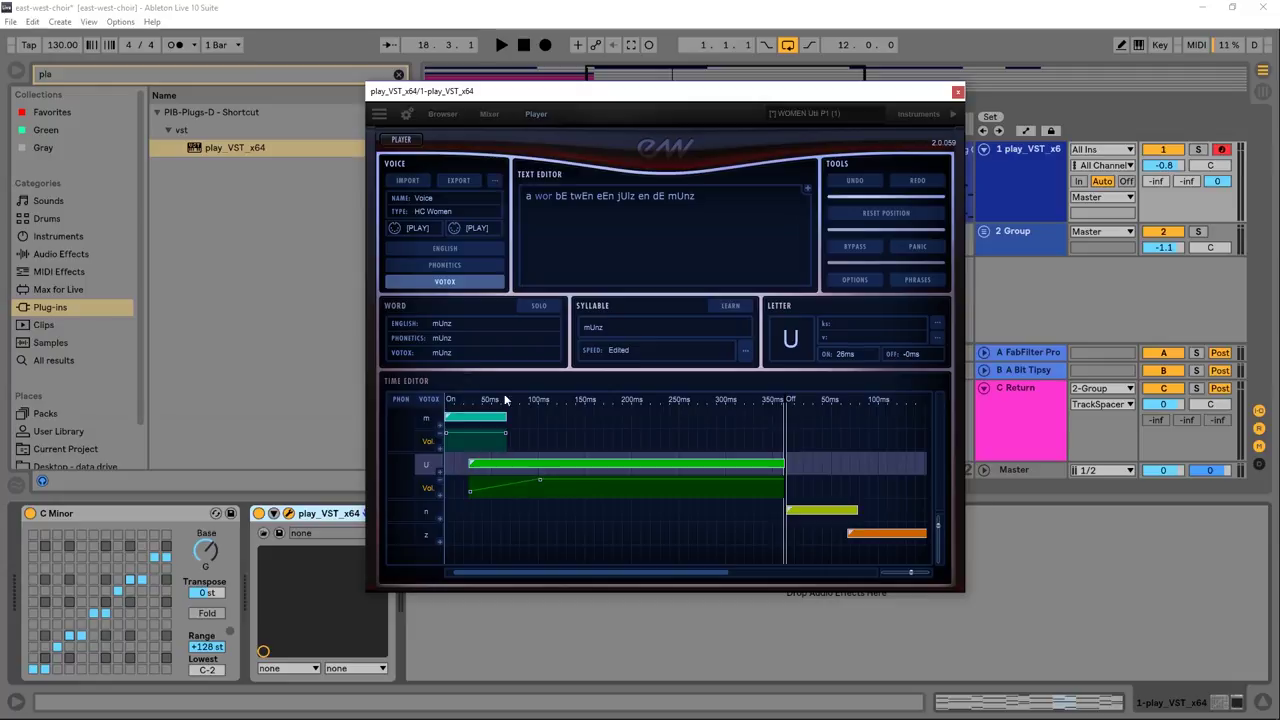
left_click(488, 433)
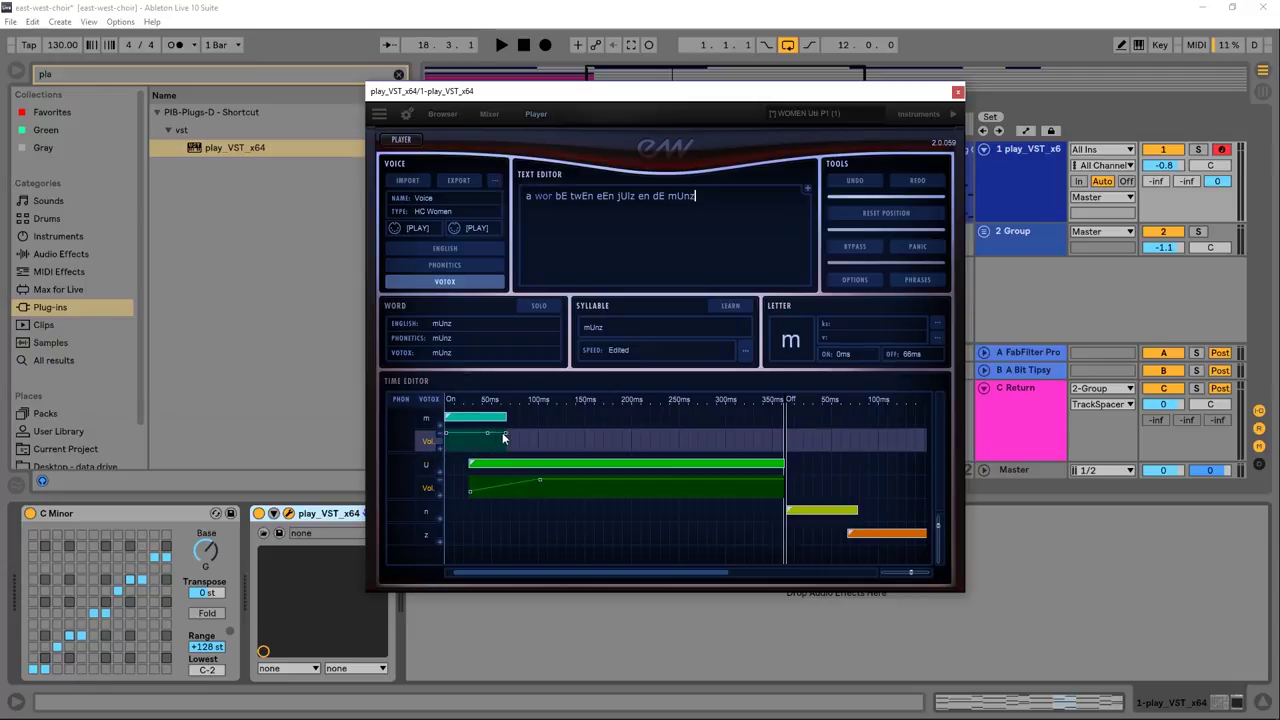
left_click_drag(504, 436, 511, 465)
left_click(406, 143)
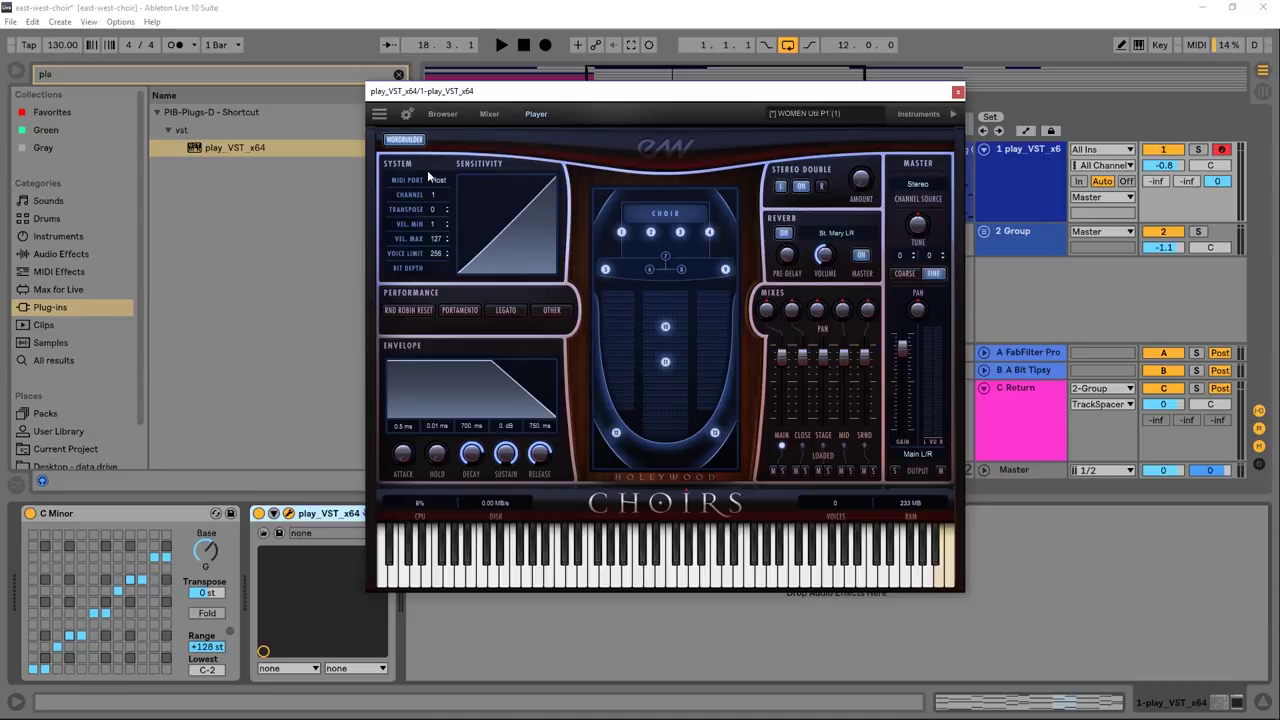
Show the WordBuilder page with the HC Women Votox phrase "a wor bE twEn eEn jUlz en dE mUnz"
left_click(414, 140)
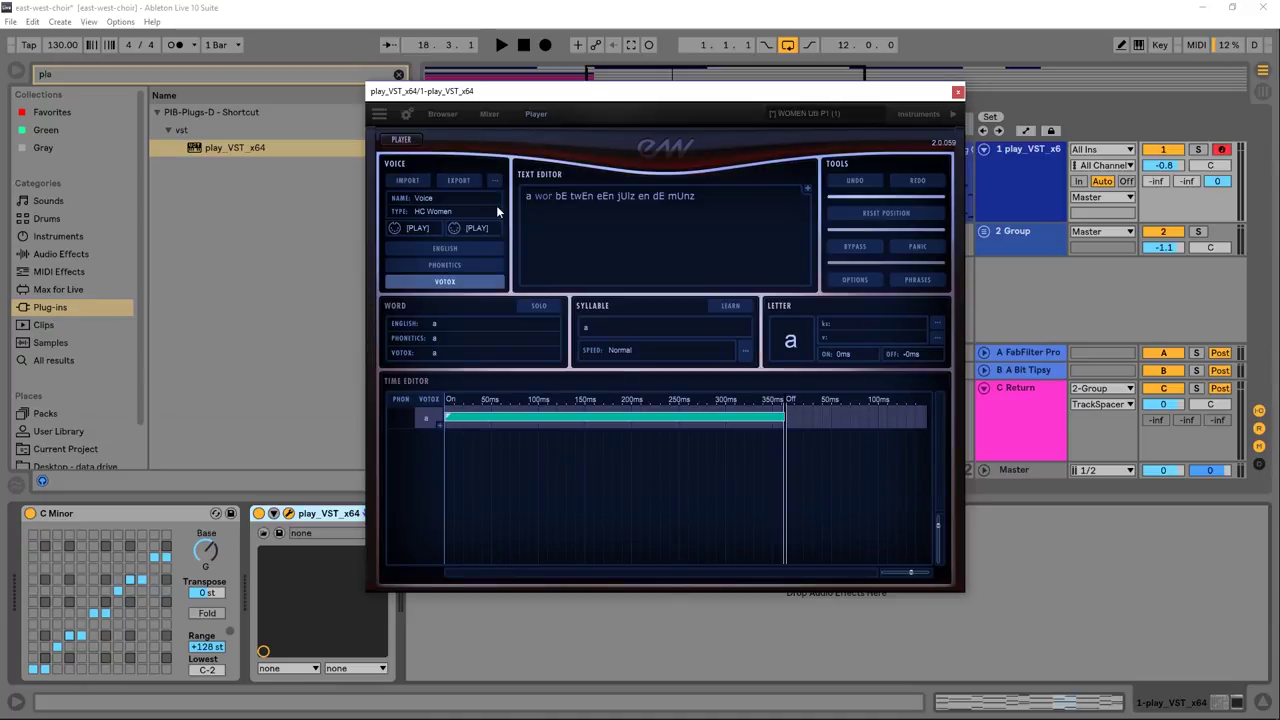